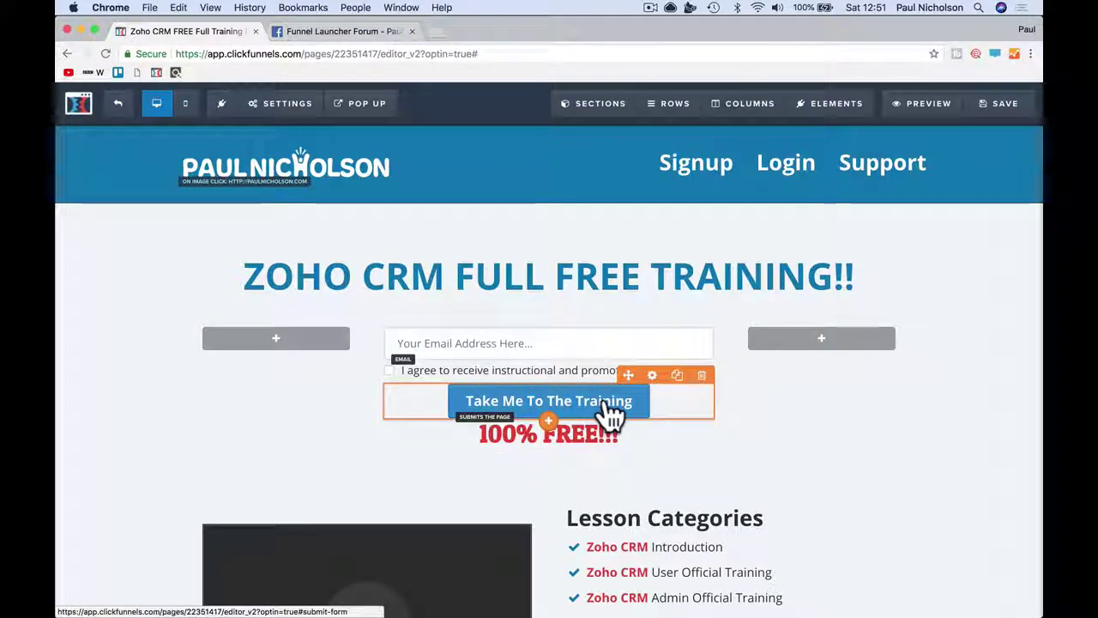
- Preview the opt-in page, test its signup button, and return to the editor
click(918, 104)
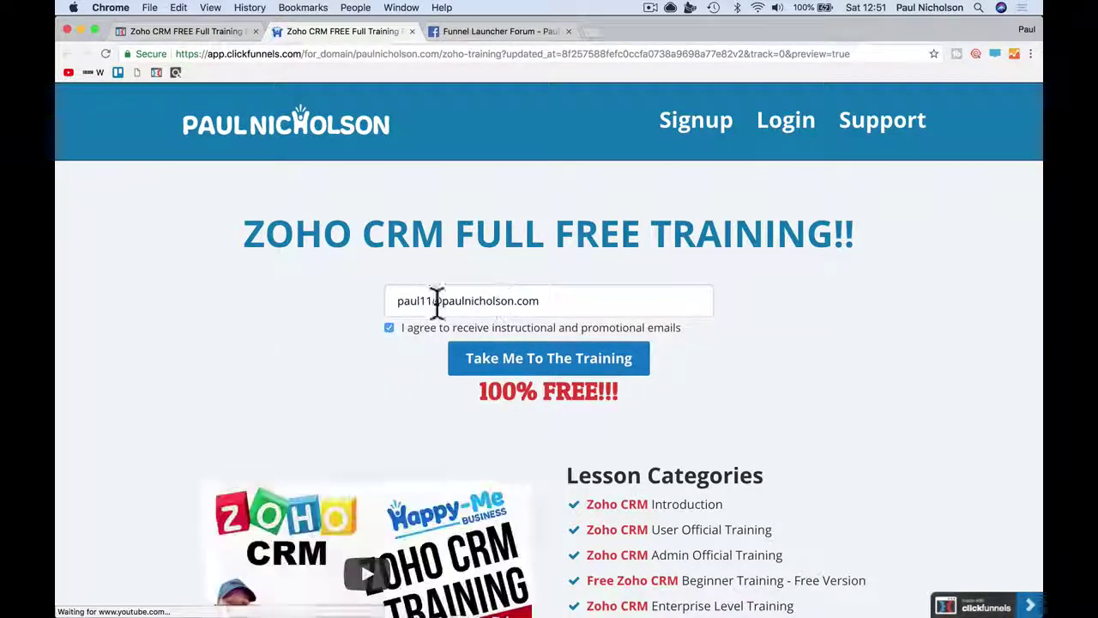
click(506, 365)
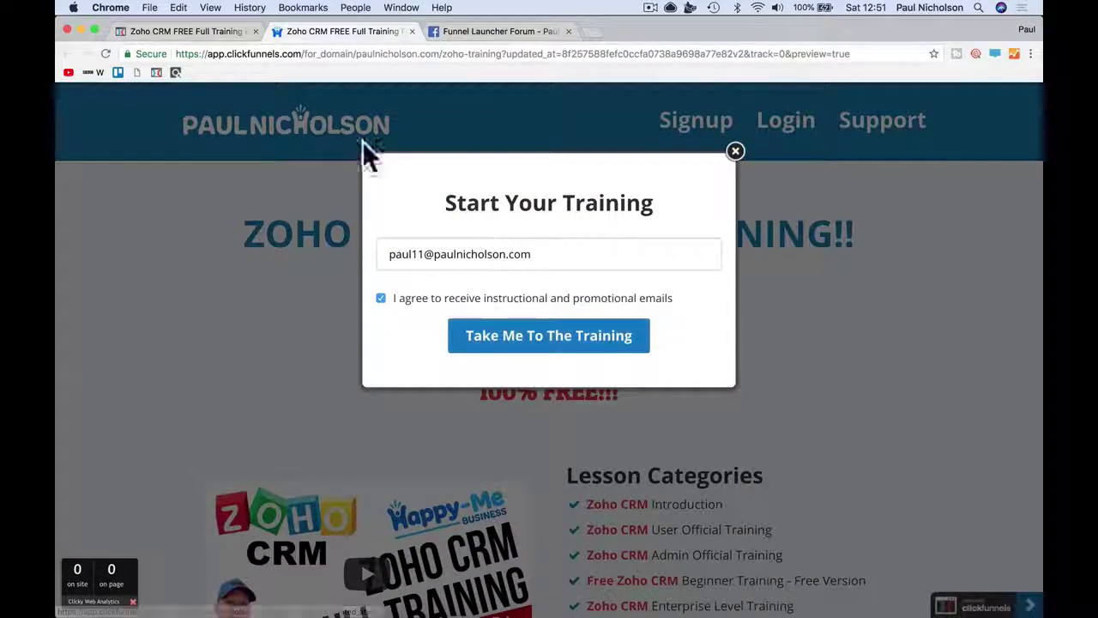
click(411, 32)
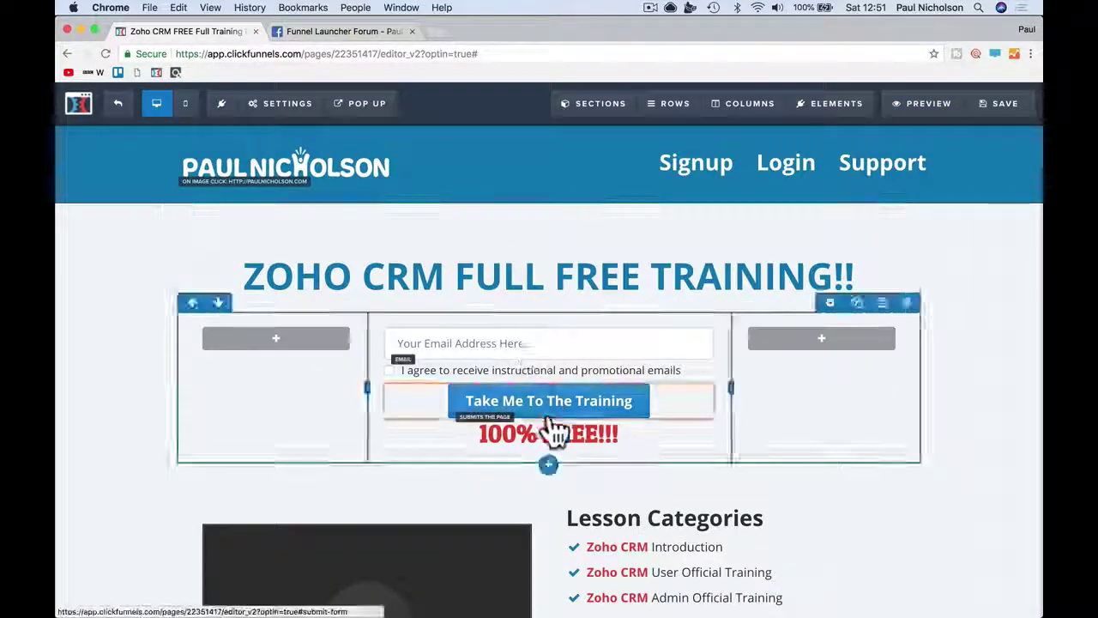
- Inspect the signup button's click action options, then close its settings
click(582, 418)
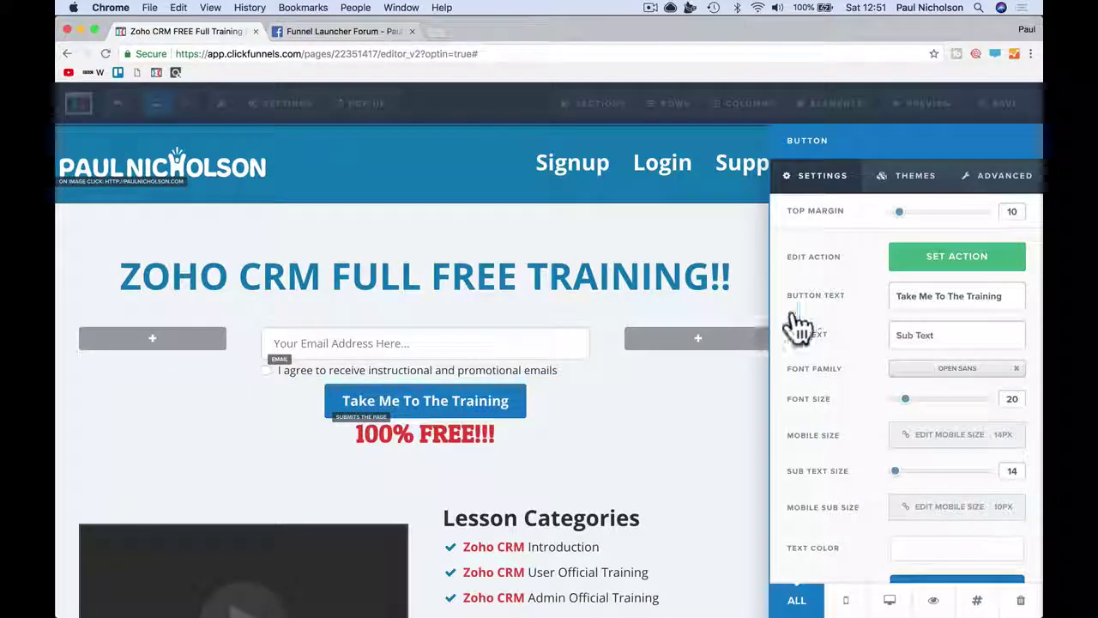
click(916, 267)
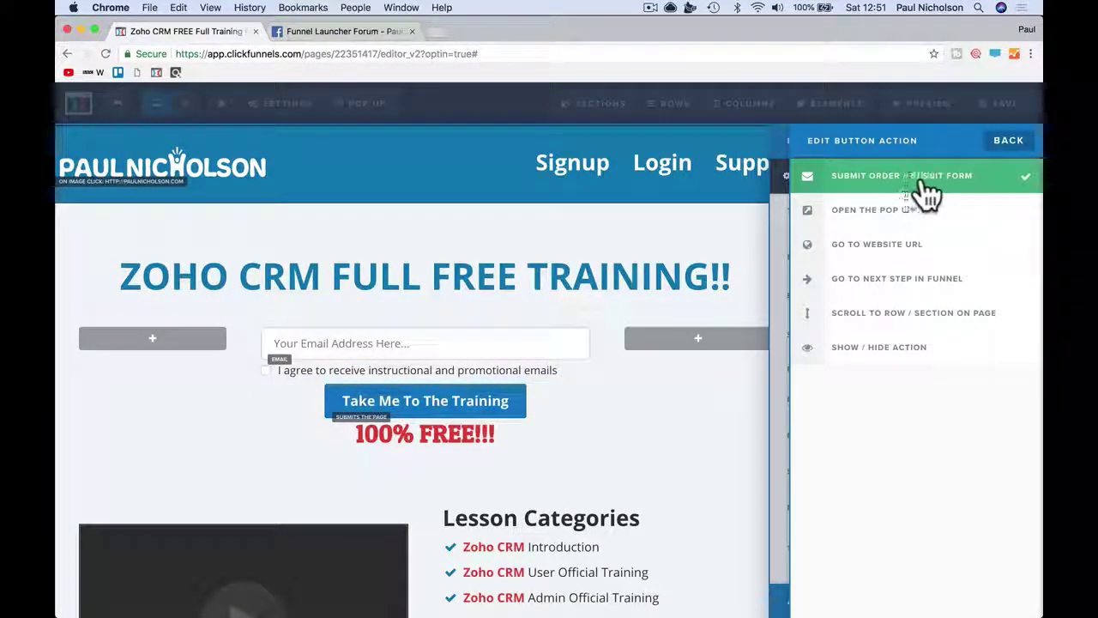
click(783, 258)
click(757, 263)
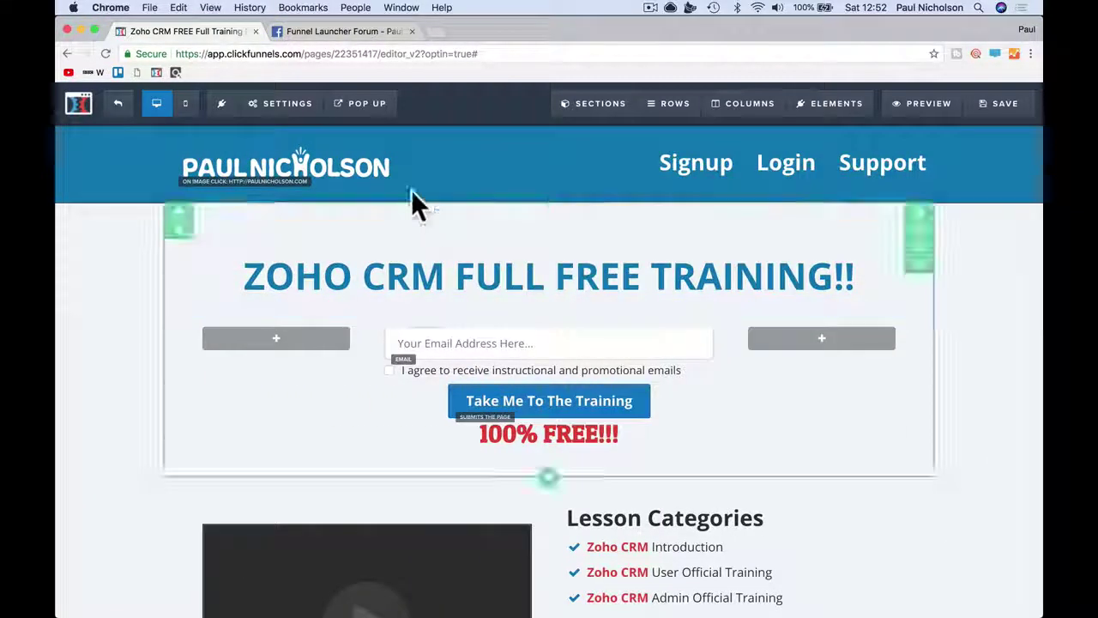
- Check the On Submit Go To redirect URL in the page's General settings
mouse_move(298, 110)
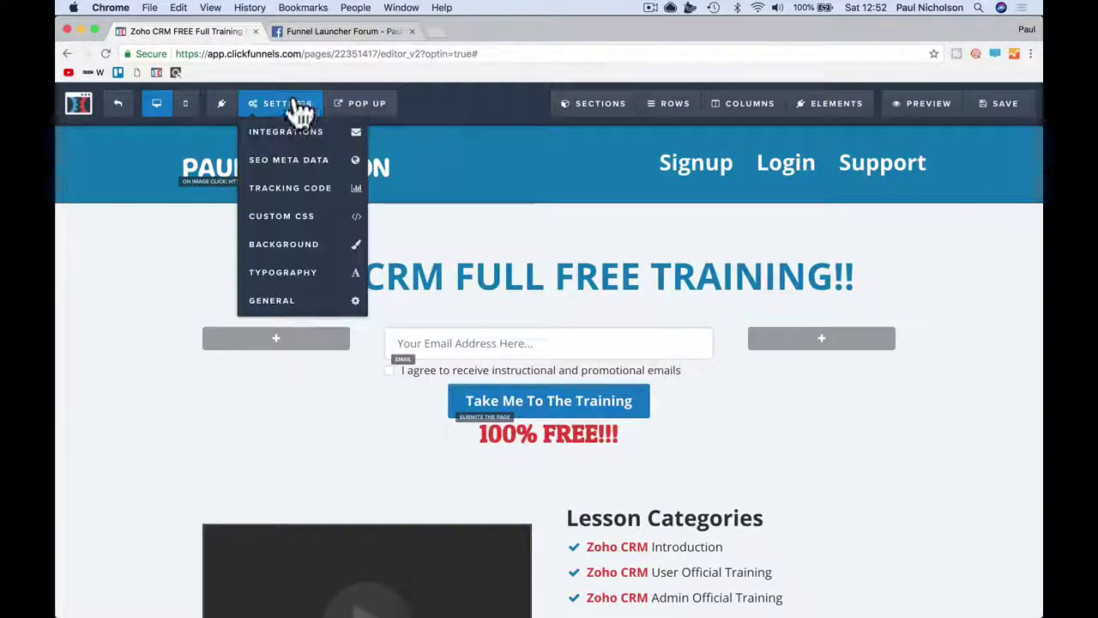
click(274, 304)
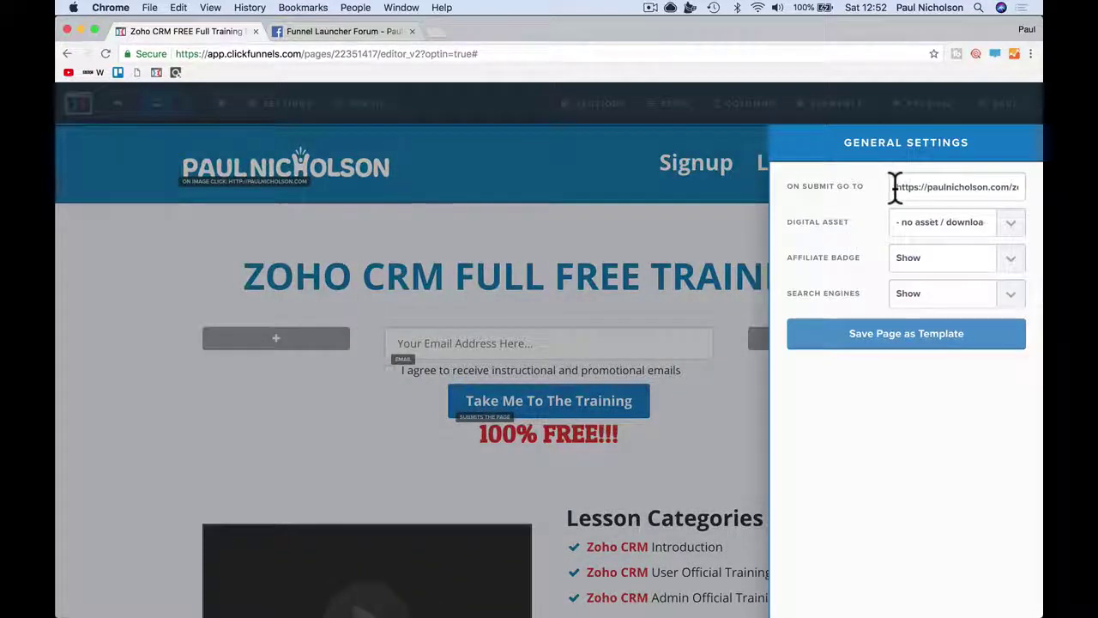
drag(895, 188, 1033, 193)
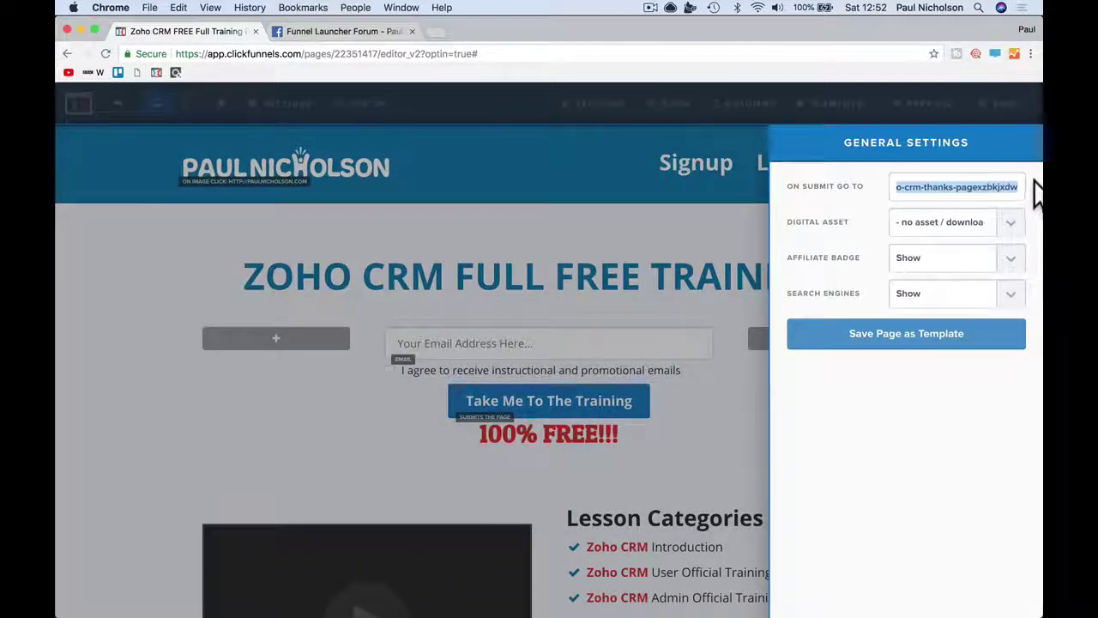
click(949, 182)
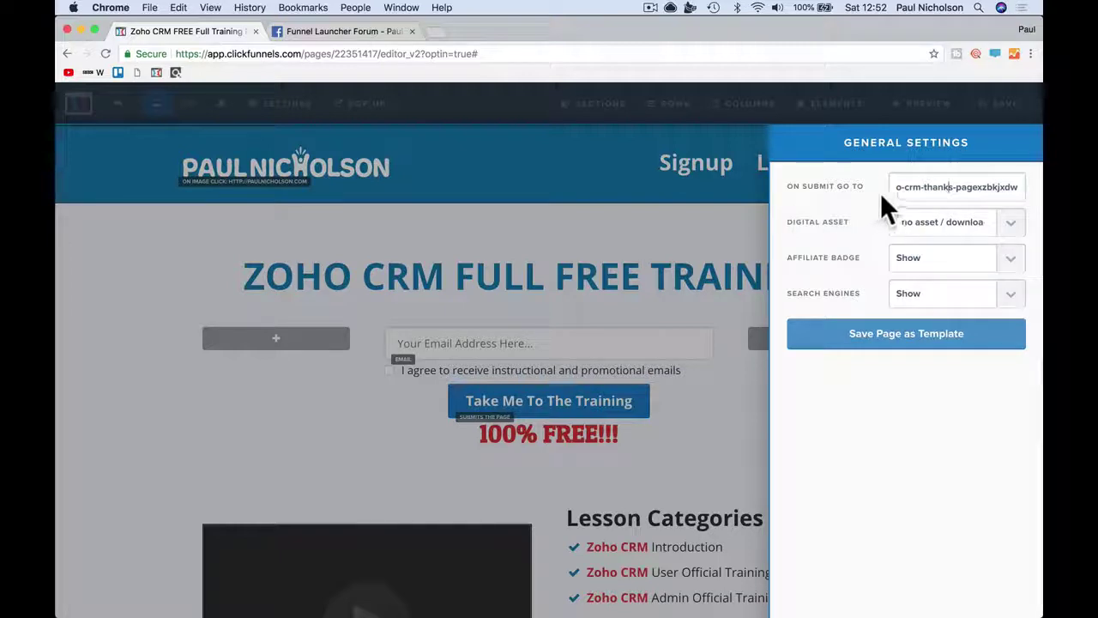
click(537, 211)
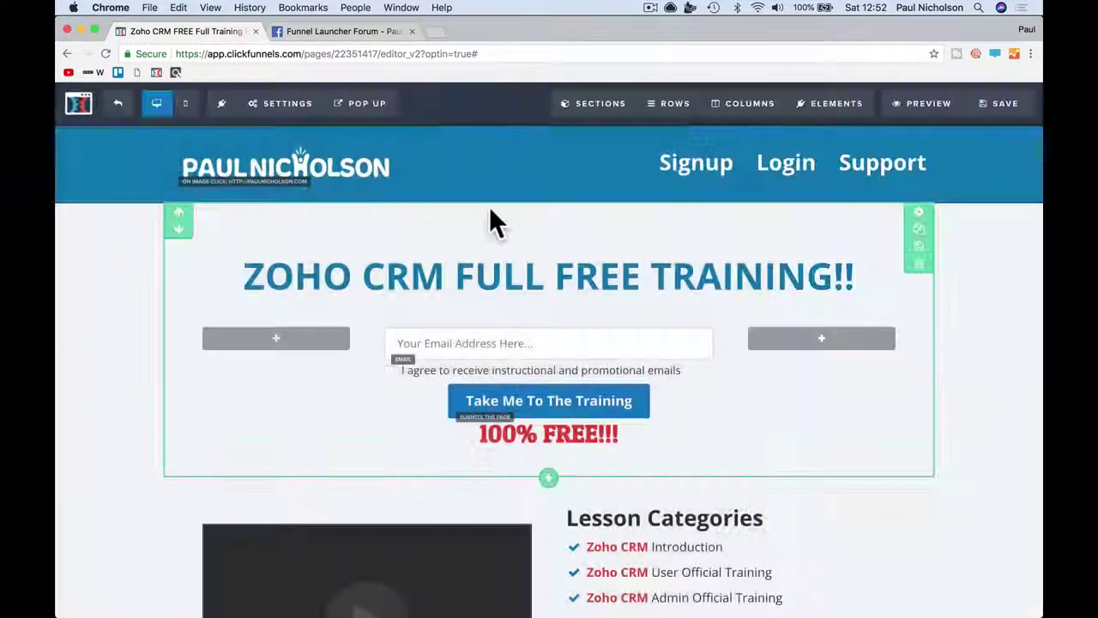
- Recheck the on-submit redirect URL, then exit the page editor
mouse_move(289, 104)
click(292, 302)
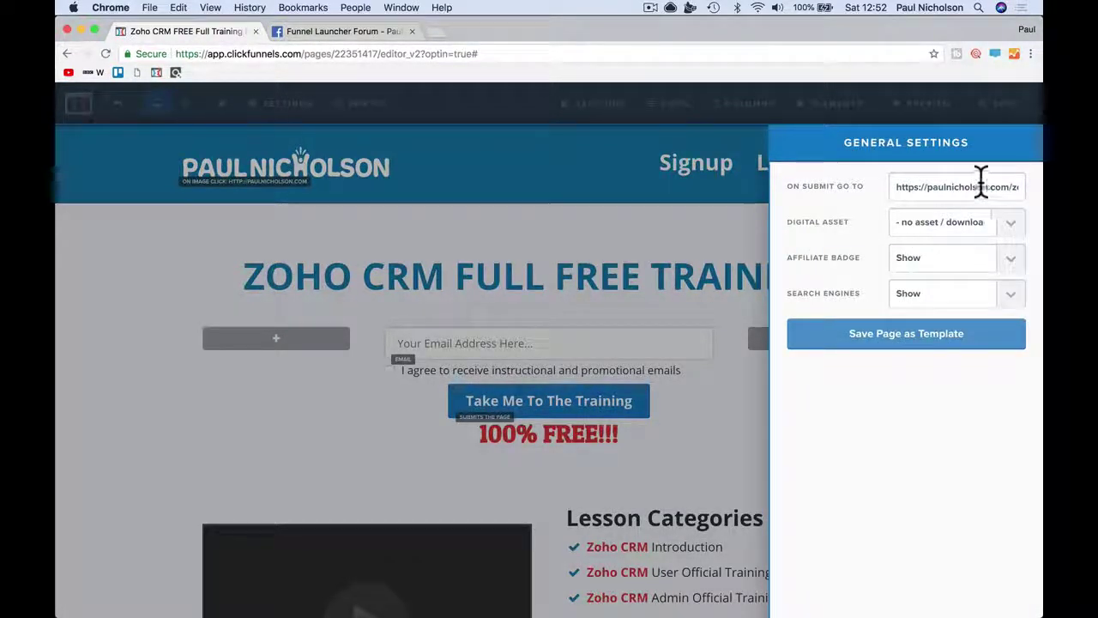
drag(897, 189, 1025, 180)
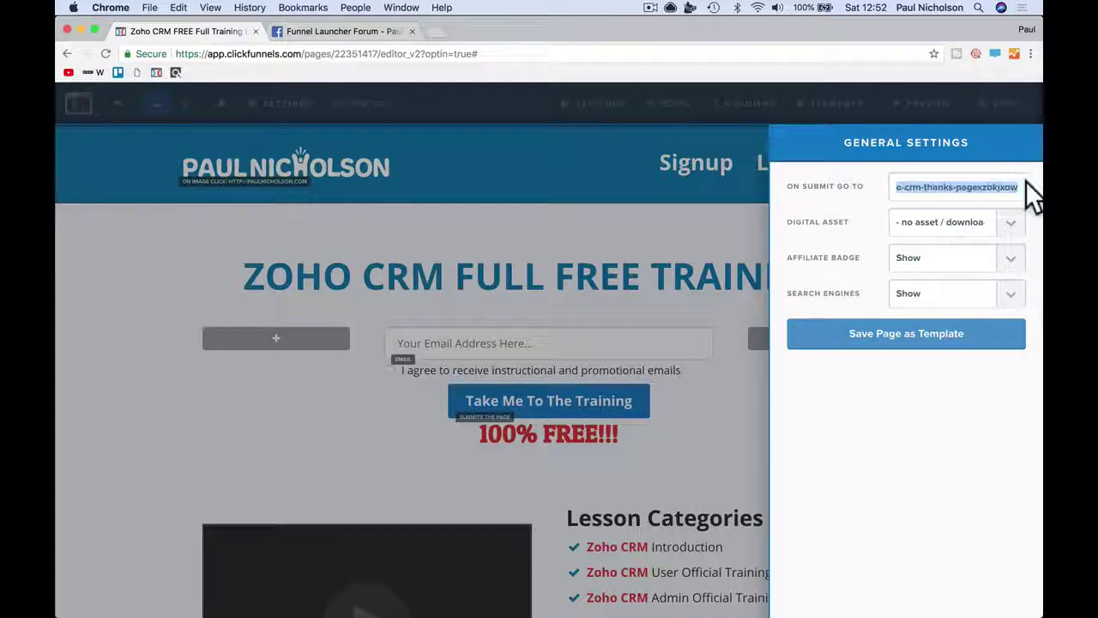
click(617, 212)
click(118, 103)
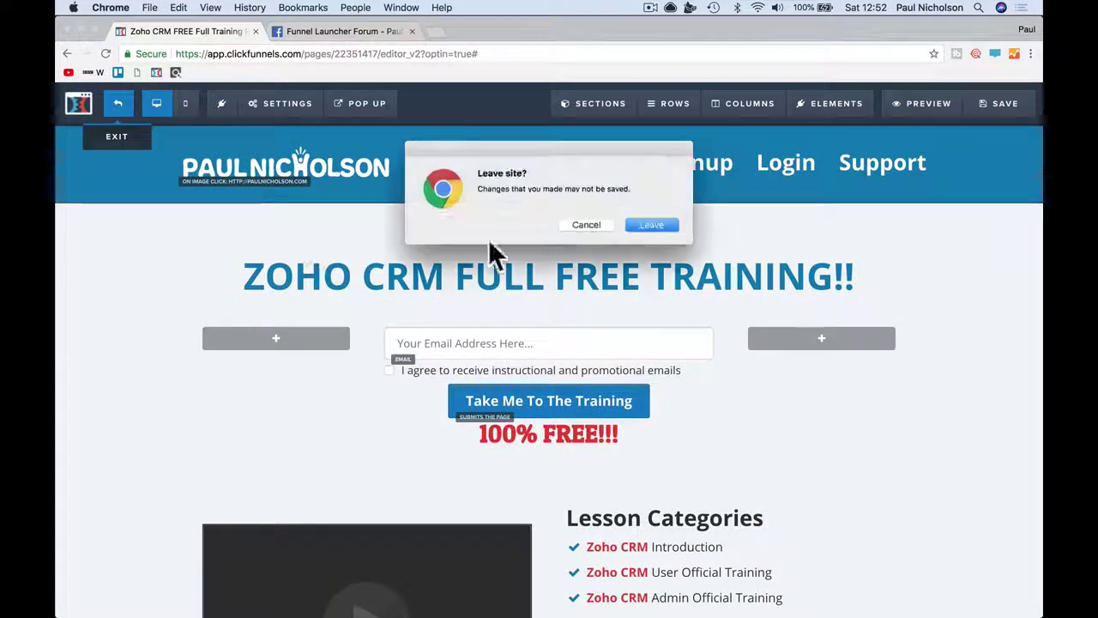
- Leave the editor, copy the Zoho CRM Thanks Page URL, and reopen the opt-in page for editing
click(661, 227)
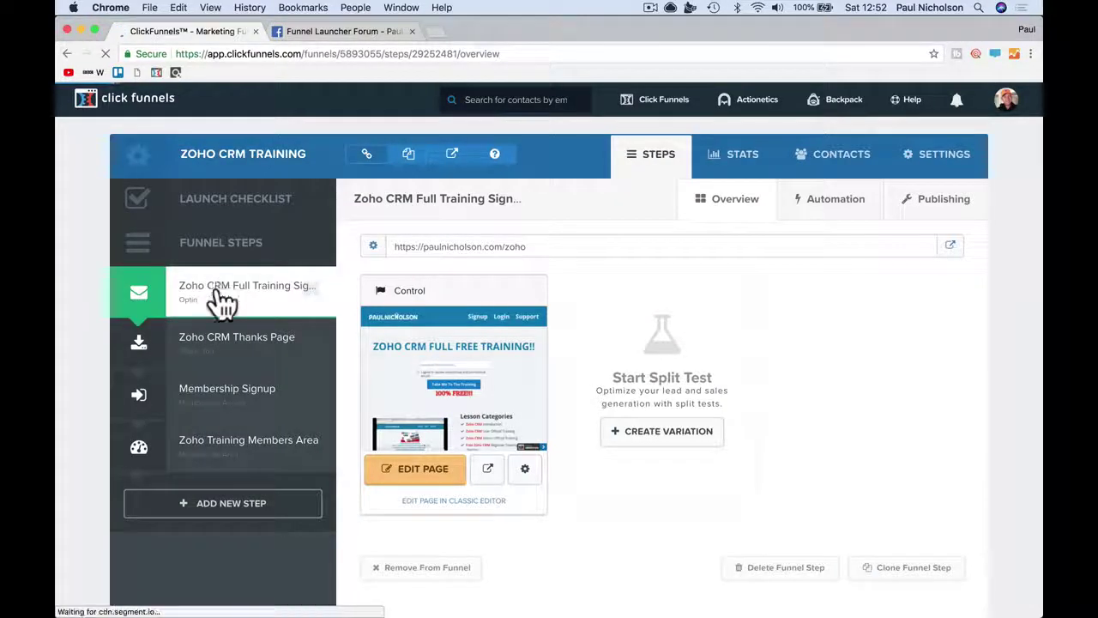
click(229, 353)
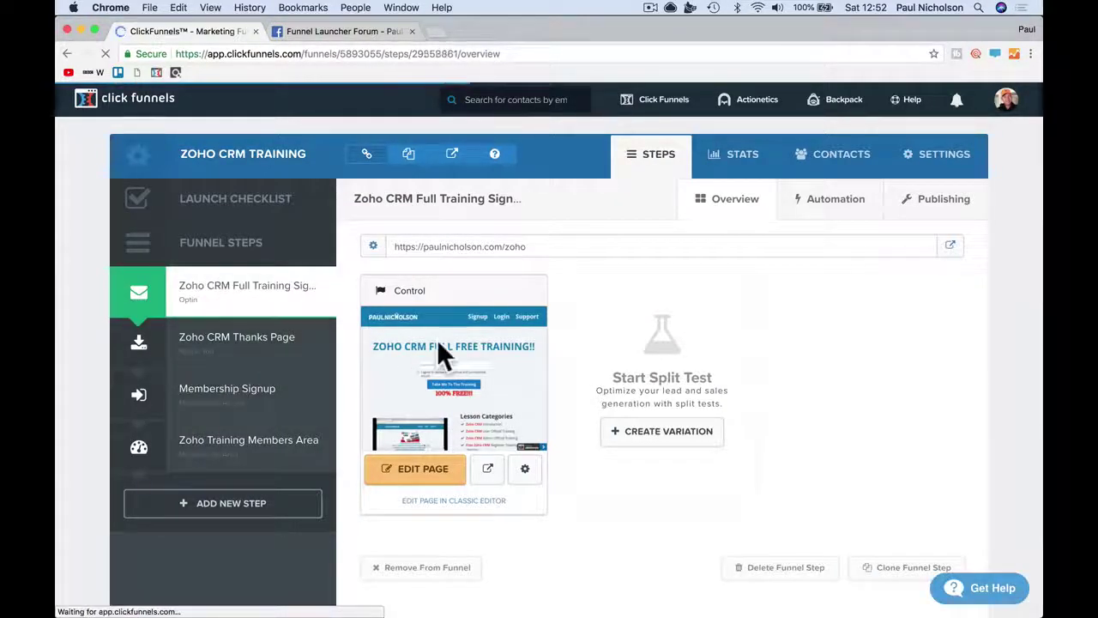
click(560, 244)
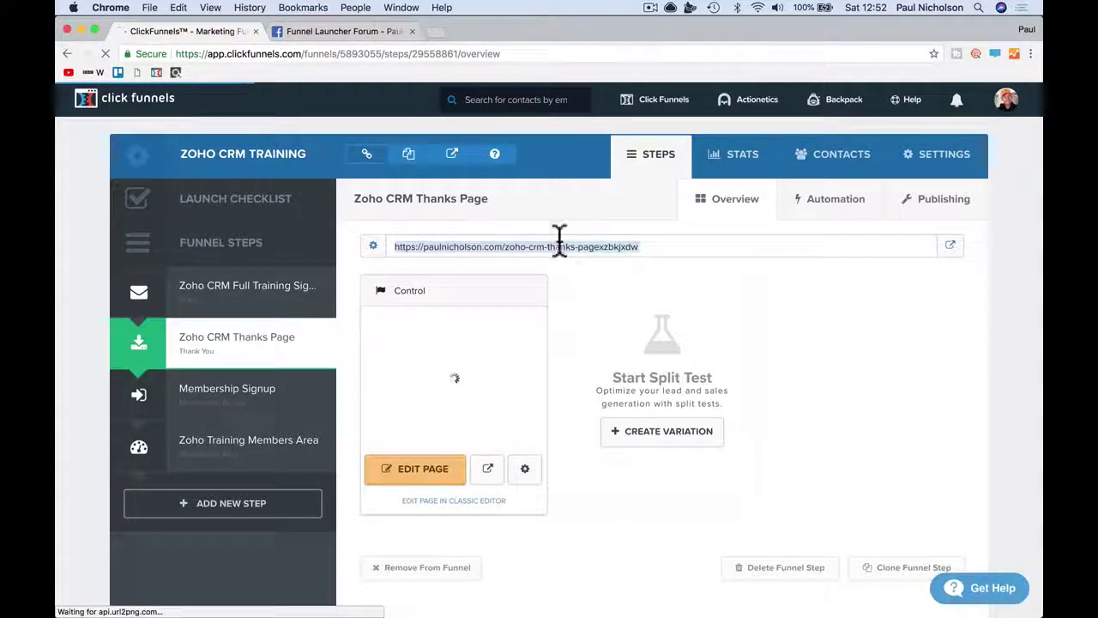
right_click(558, 243)
click(571, 266)
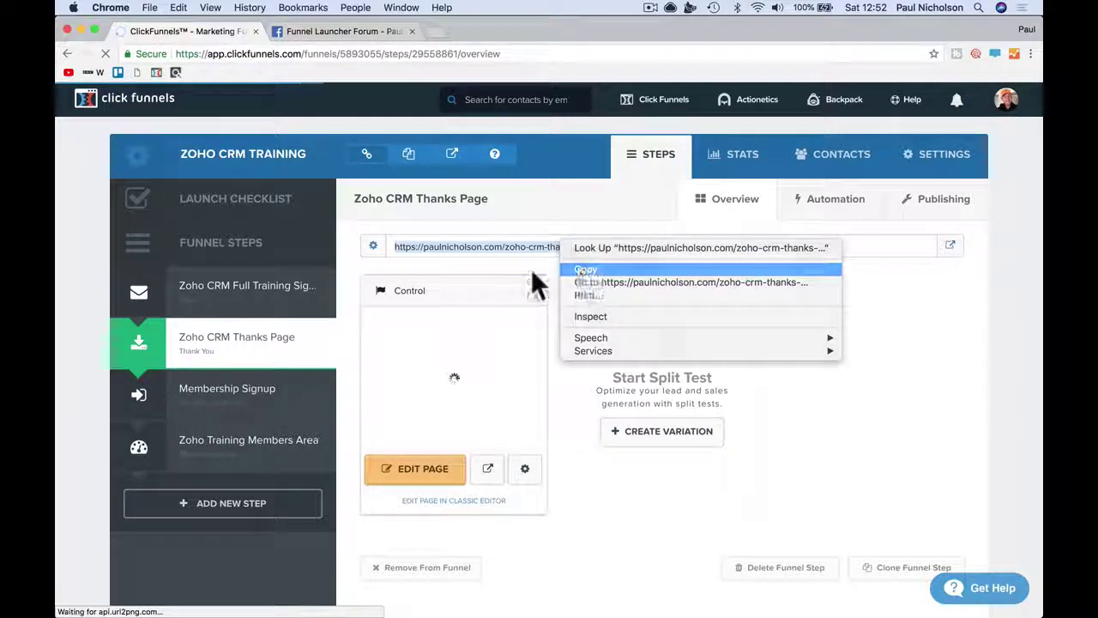
click(209, 299)
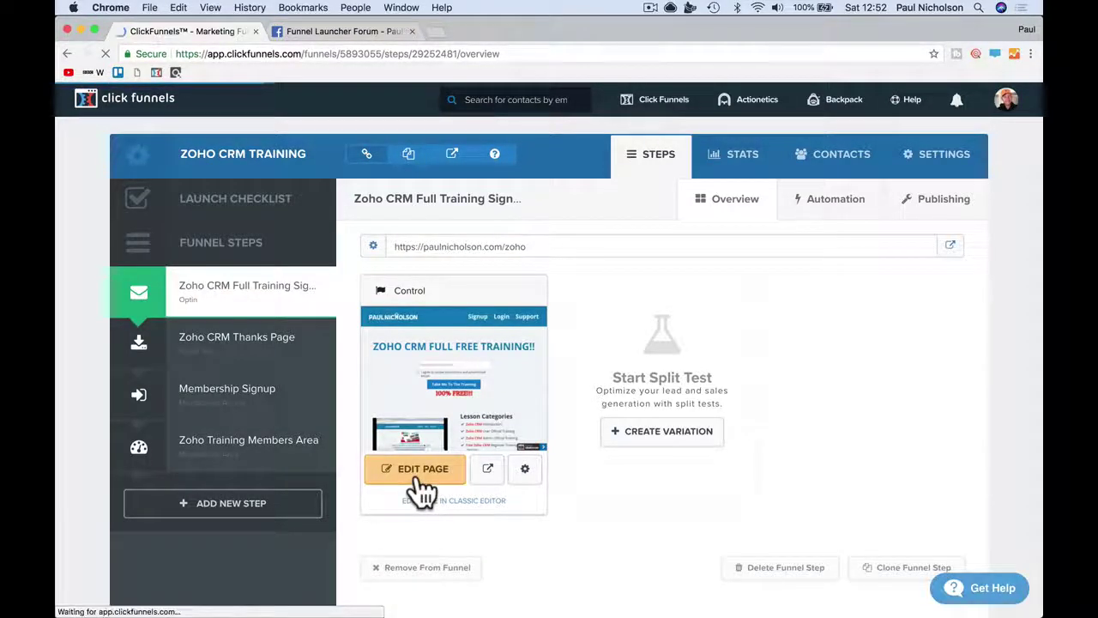
click(422, 470)
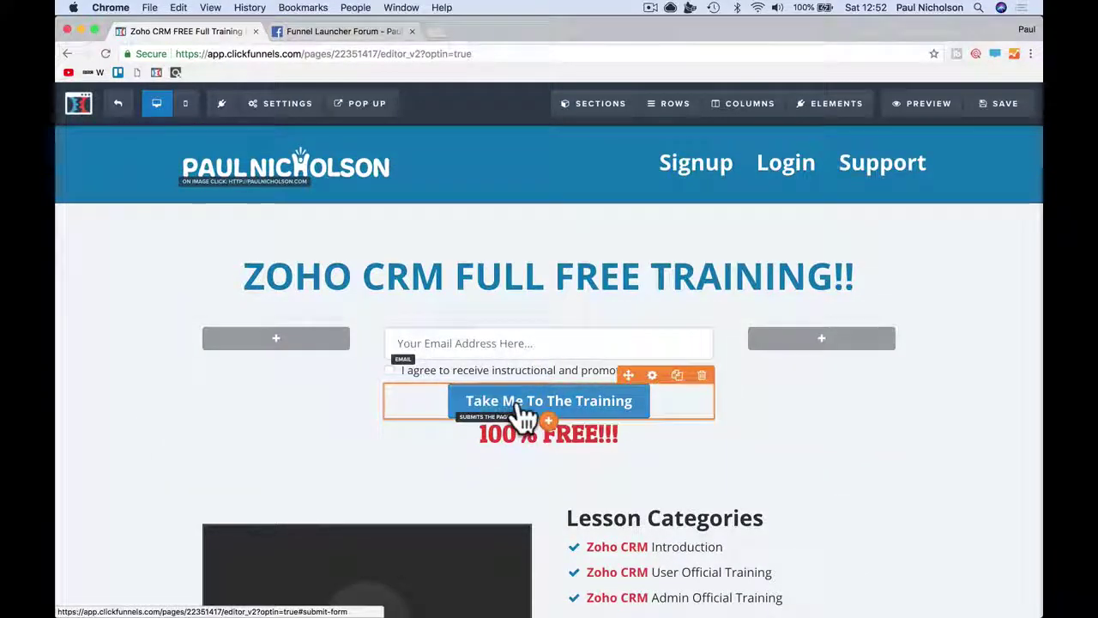
- Review the signup button's click actions and close its settings panels
click(523, 418)
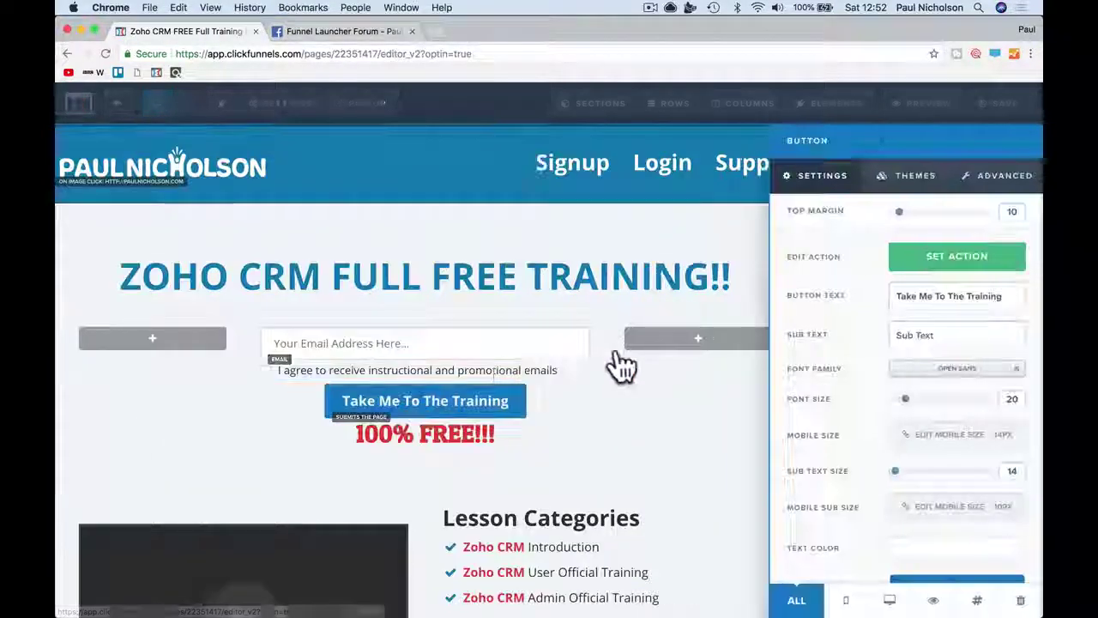
click(902, 257)
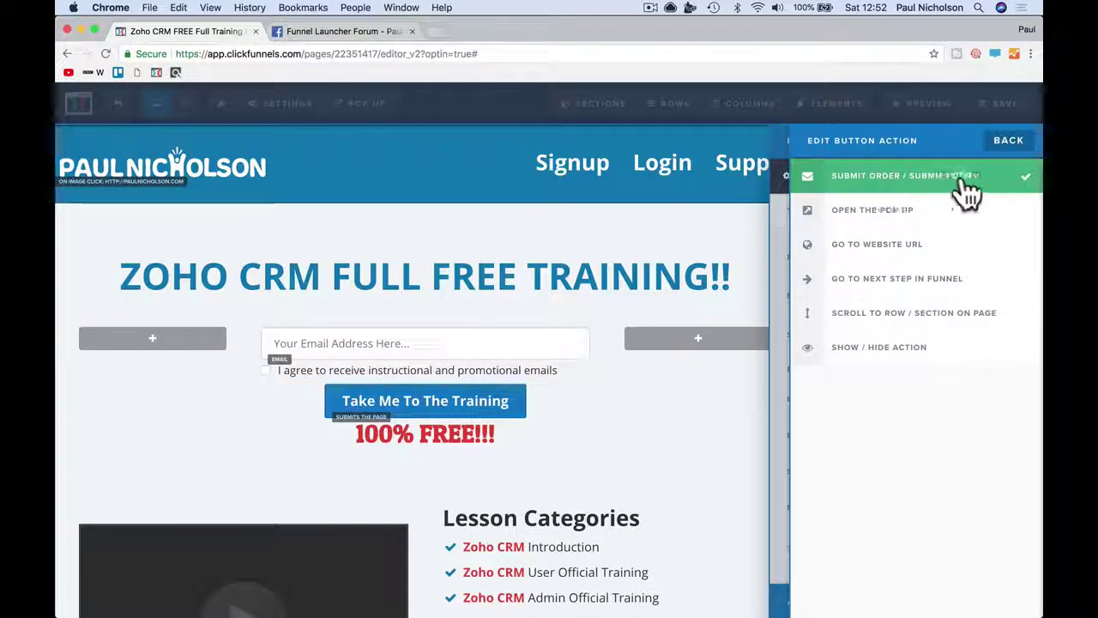
click(396, 313)
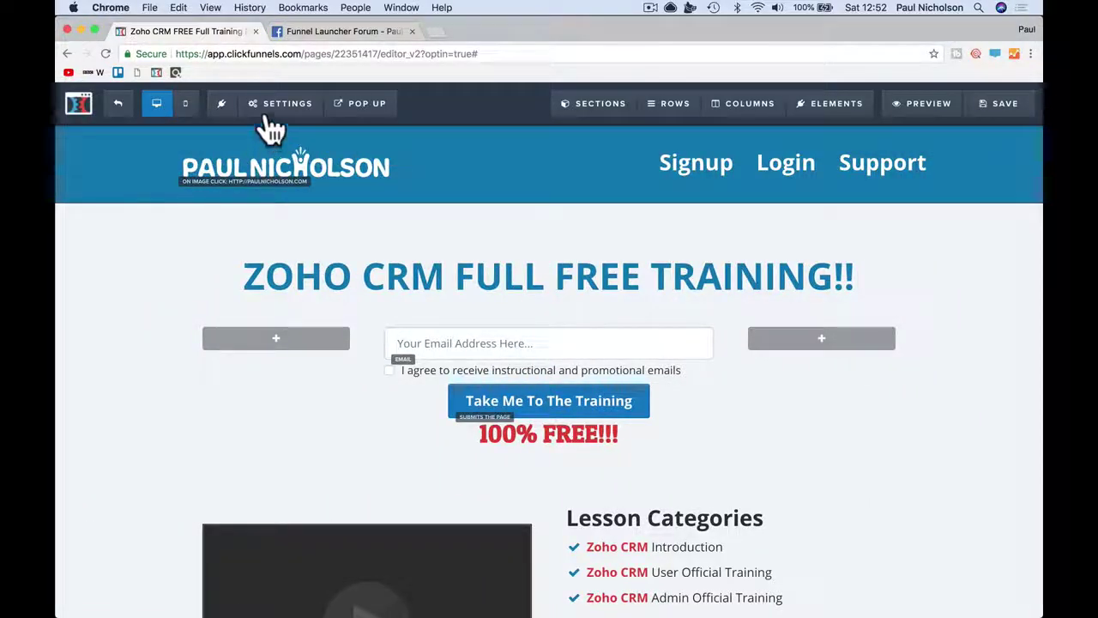
- Paste the thanks page URL into On Submit Go To, then save and preview the page
mouse_move(283, 103)
click(294, 302)
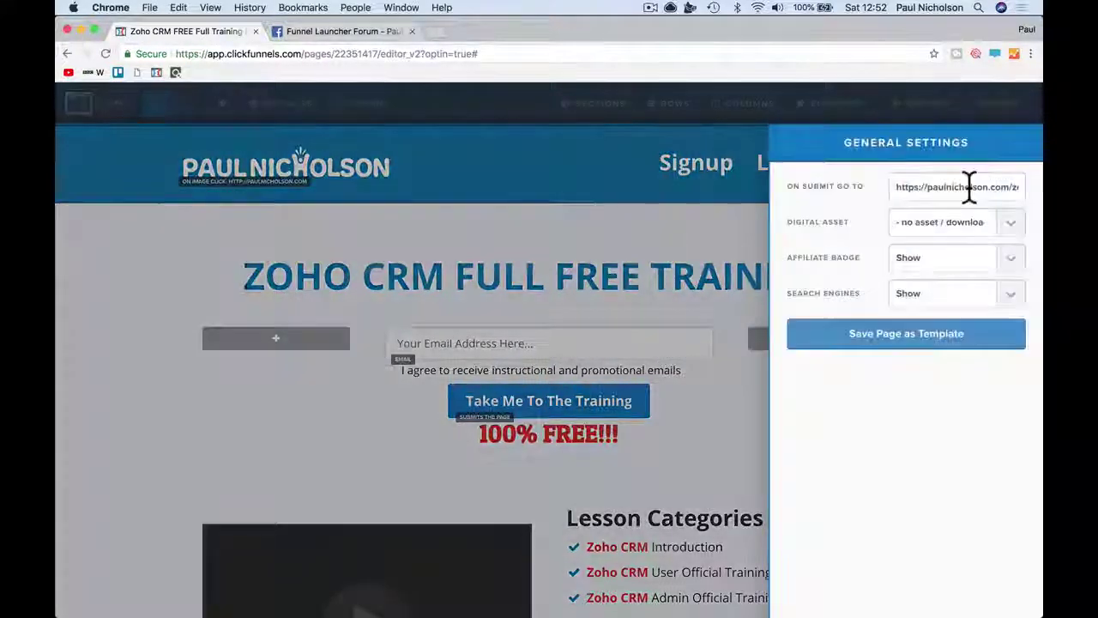
triple_click(953, 188)
right_click(952, 188)
click(930, 296)
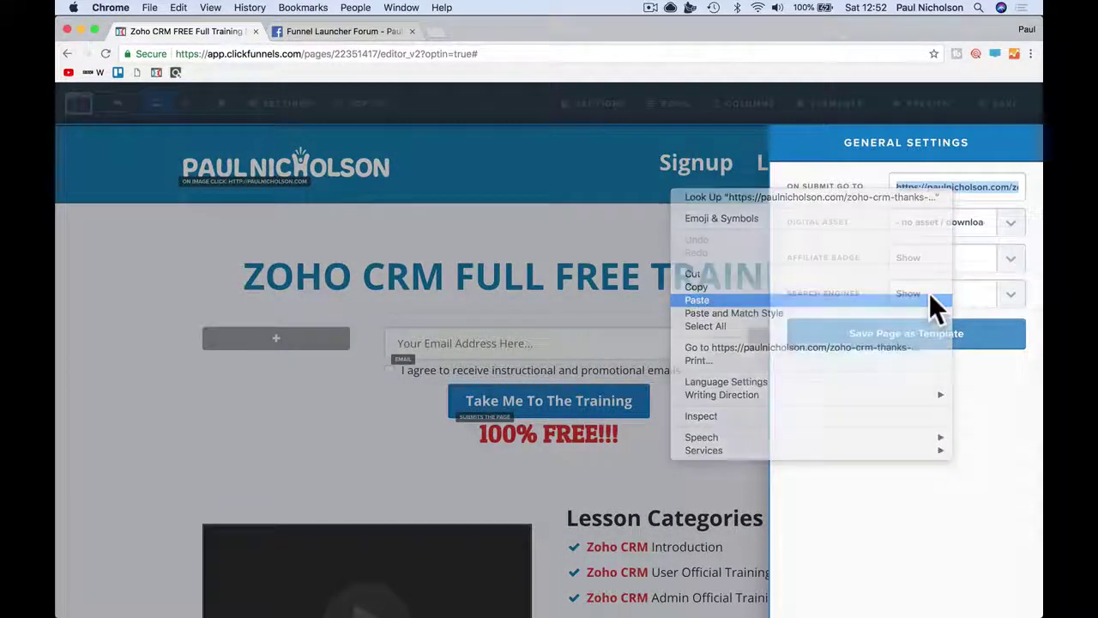
click(681, 277)
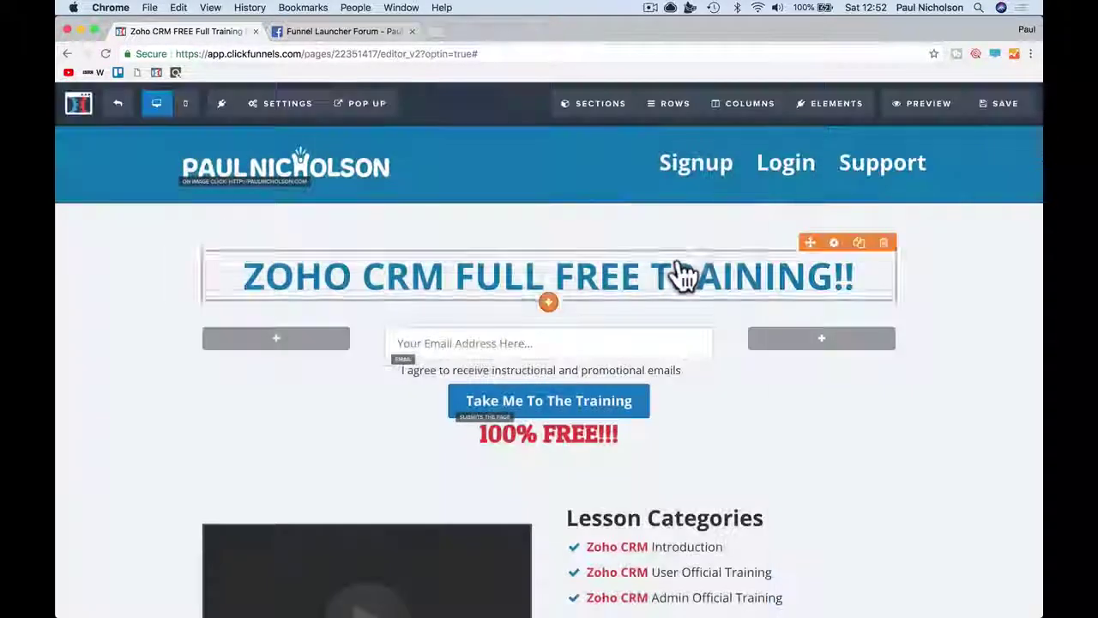
click(975, 114)
click(923, 109)
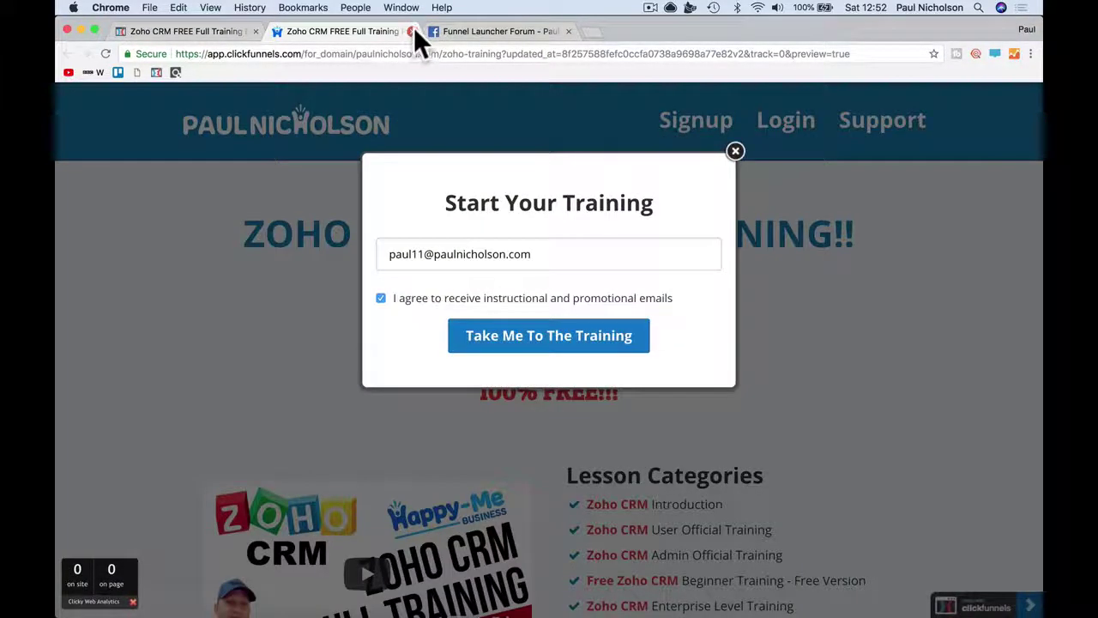
click(412, 31)
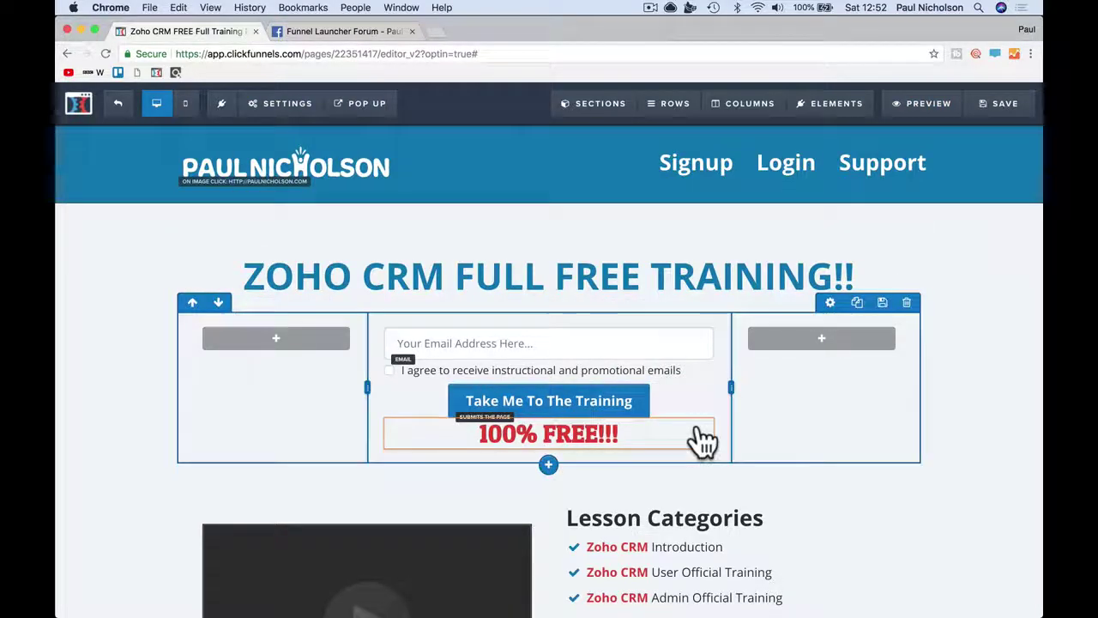
scroll(852, 459, down, 15)
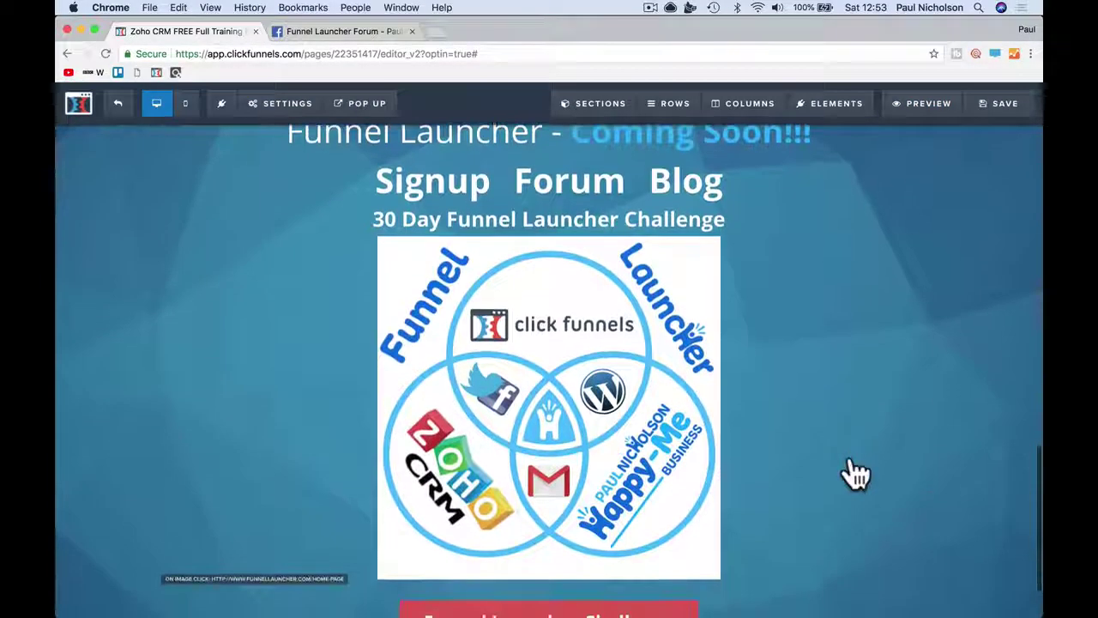
- Unhide the three hidden sections in the Sections > Manage list
scroll(855, 470, up, 15)
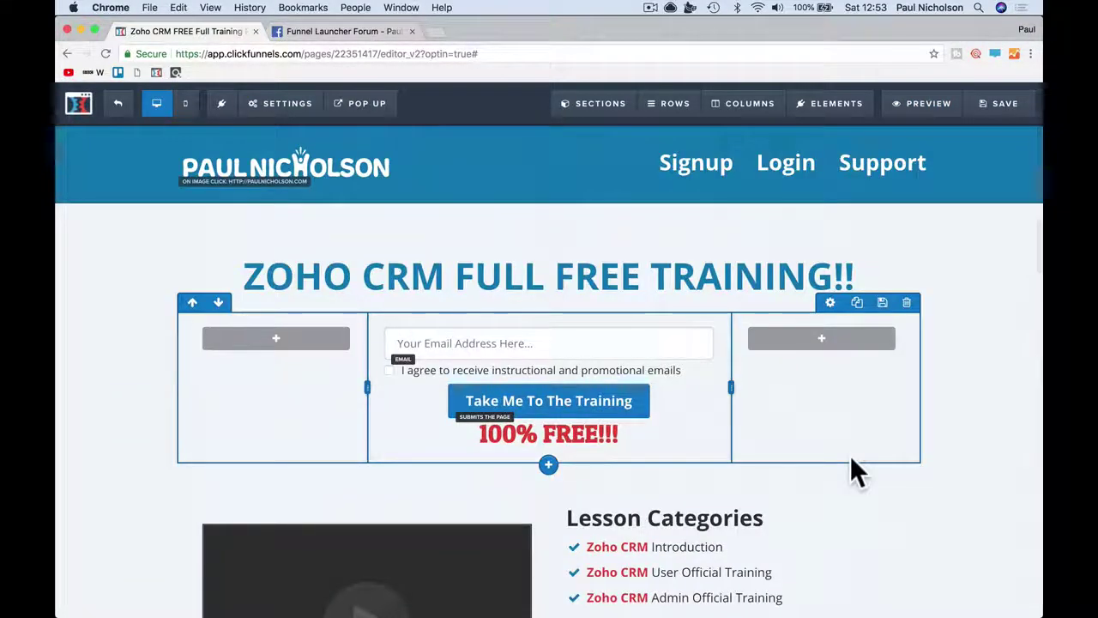
mouse_move(590, 109)
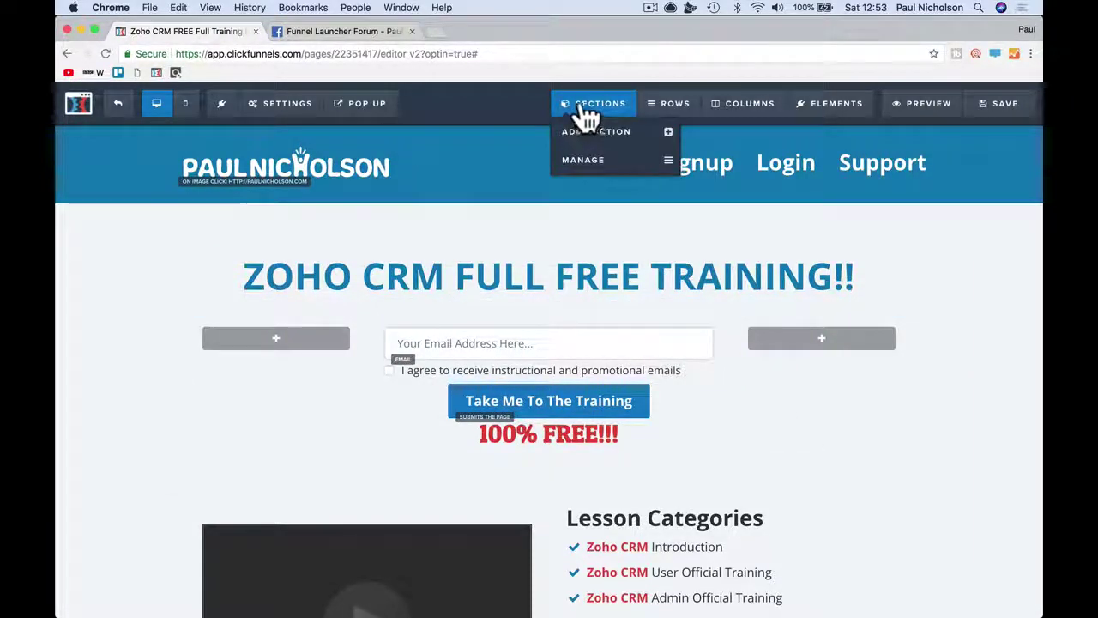
click(584, 168)
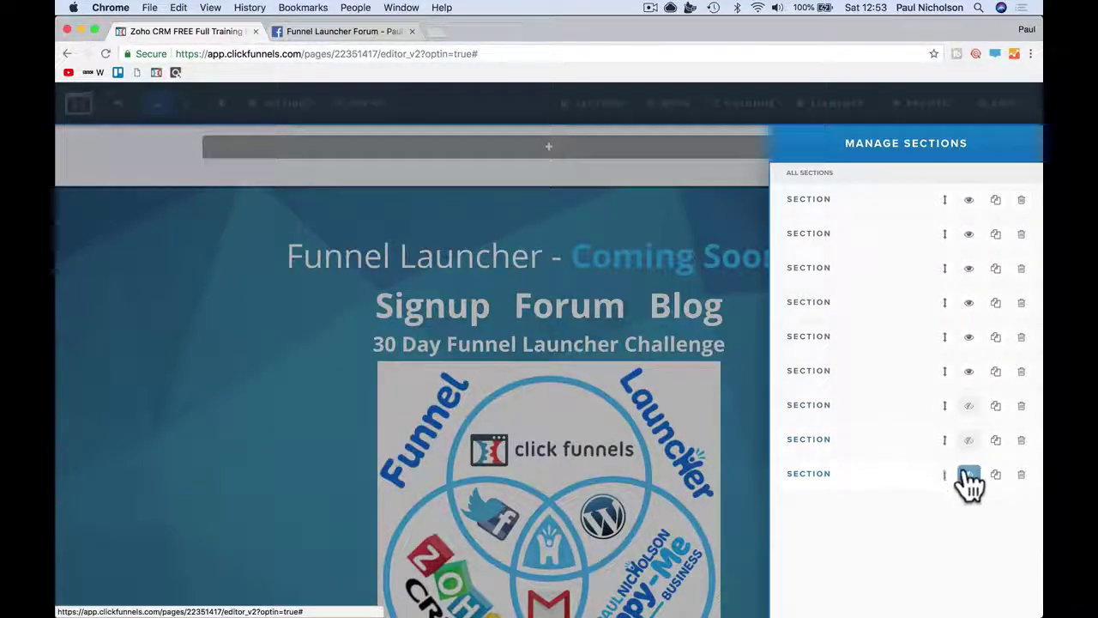
click(970, 477)
click(970, 441)
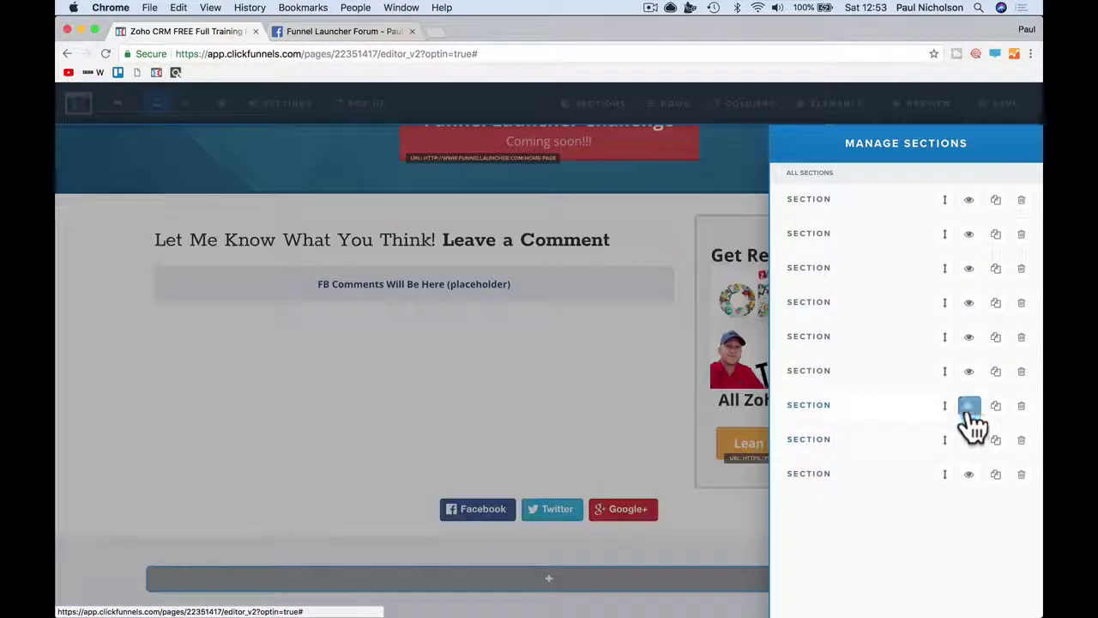
click(969, 407)
click(575, 398)
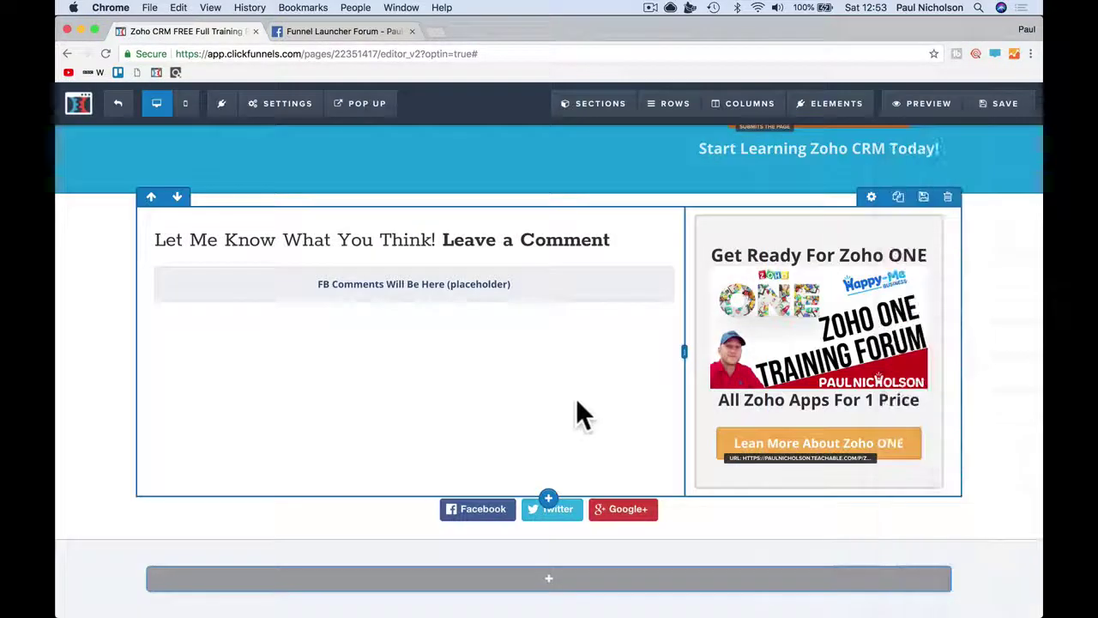
- Delete the Funnel Launcher - Coming Soon, extra Zoho training opt-in, and comments sections
scroll(579, 403, up, 2)
scroll(581, 403, up, 3)
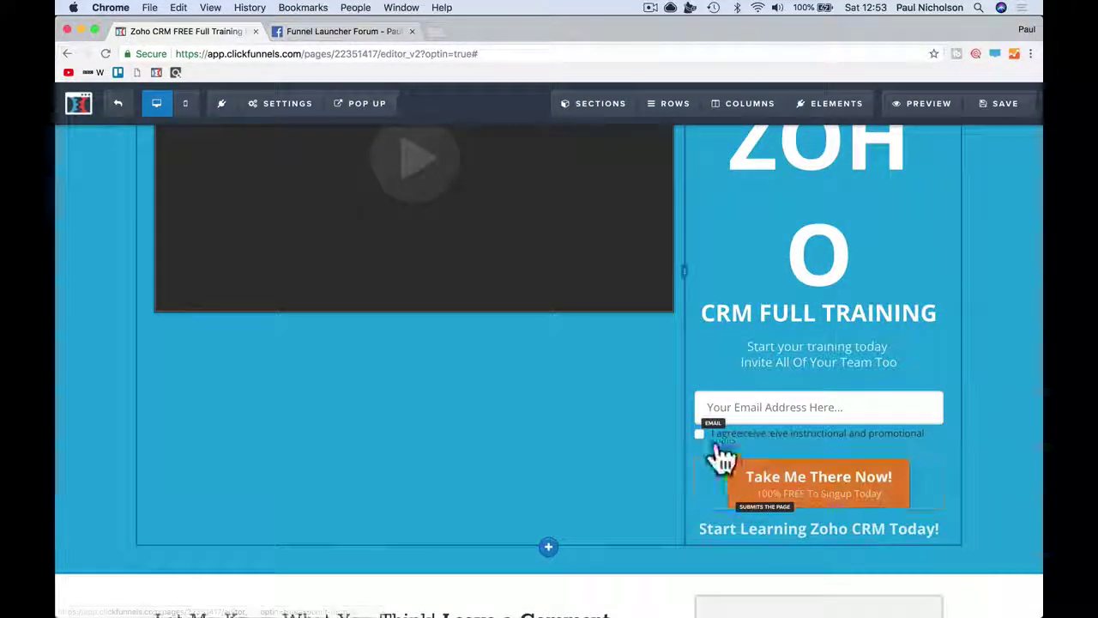
scroll(728, 481, down, 4)
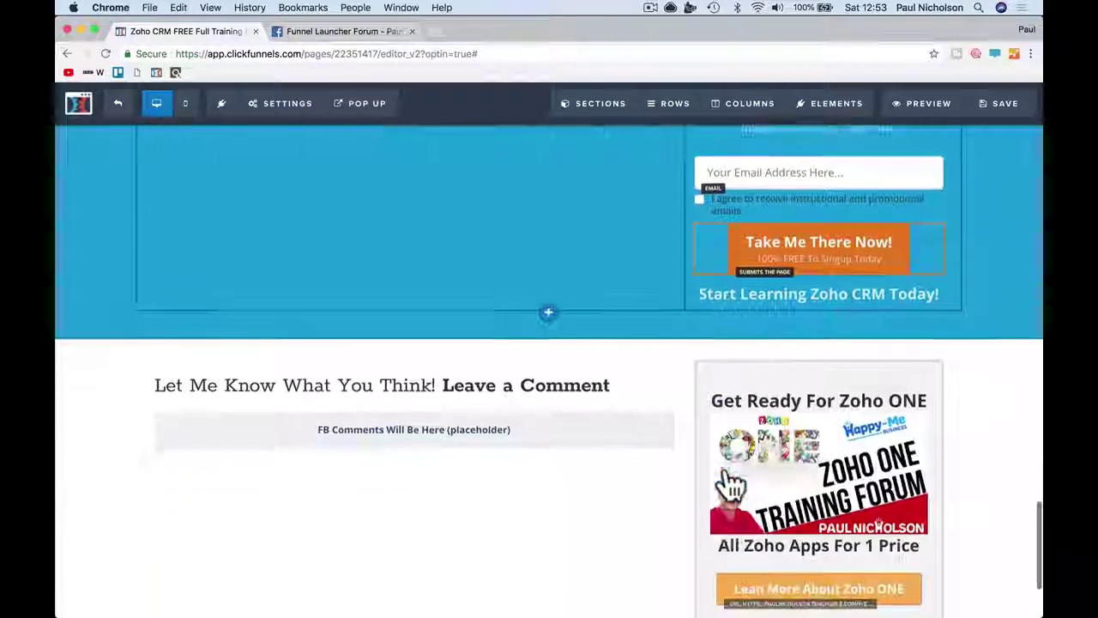
scroll(735, 412, up, 8)
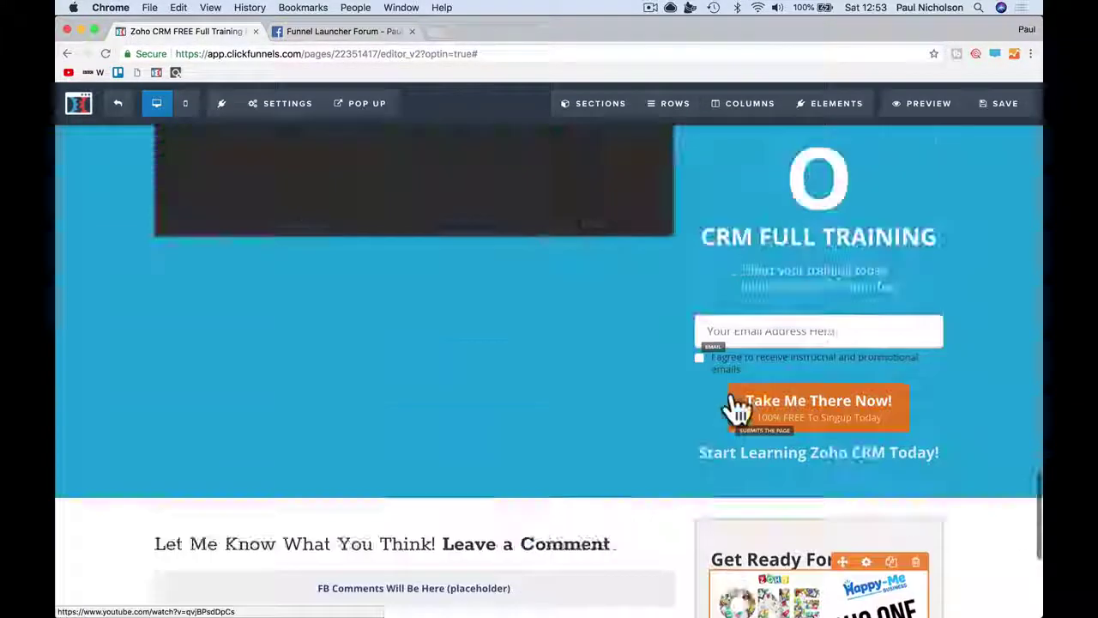
scroll(734, 411, up, 5)
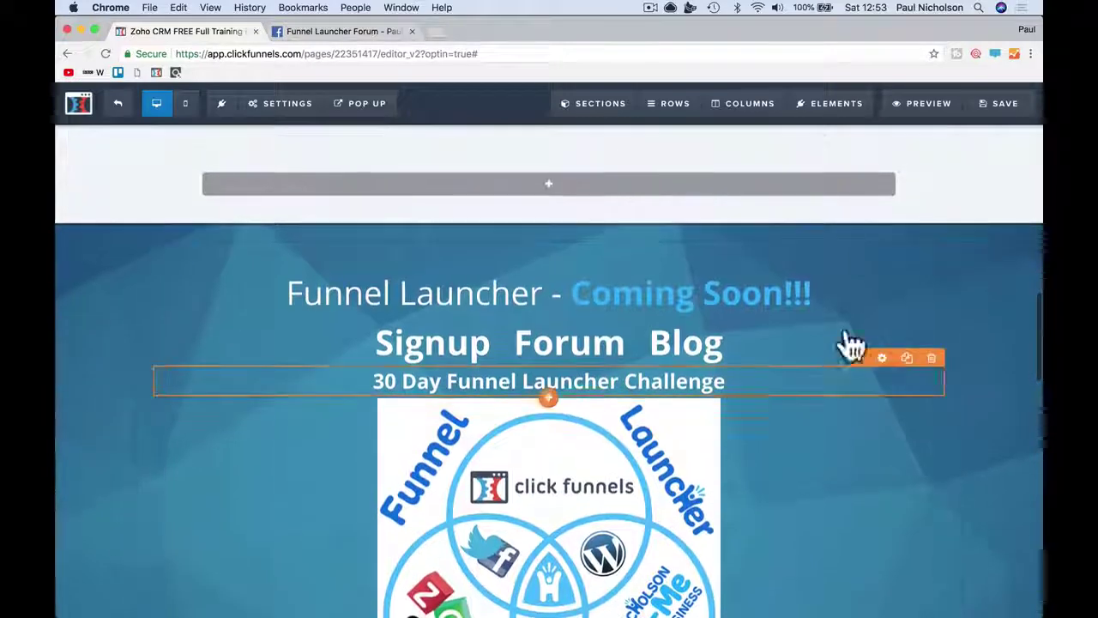
click(1028, 283)
click(664, 142)
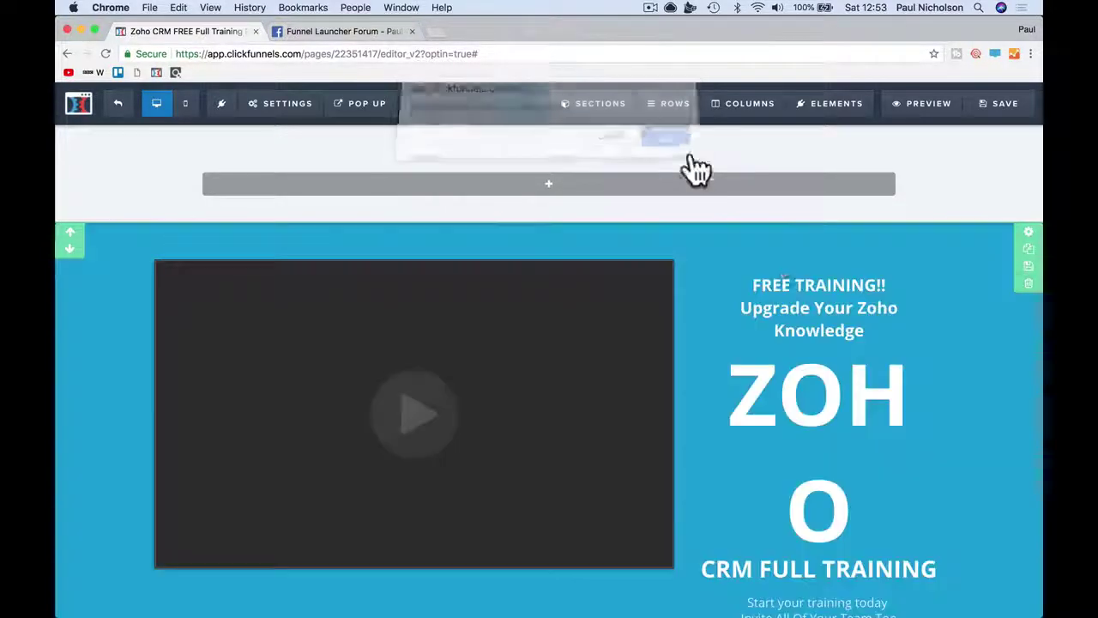
click(1026, 286)
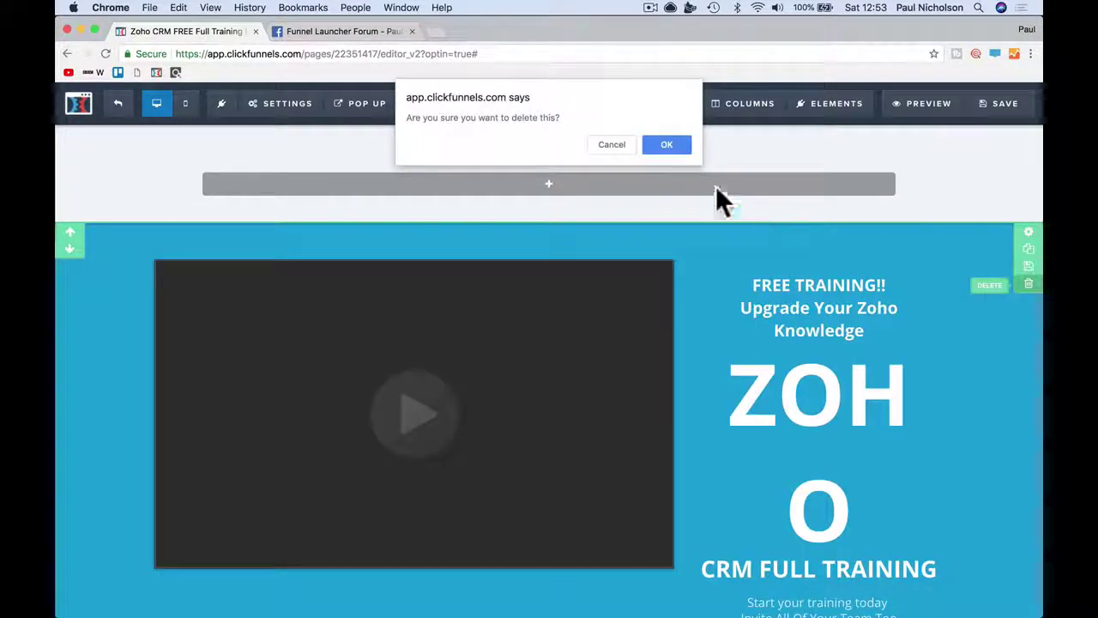
click(665, 143)
click(1029, 284)
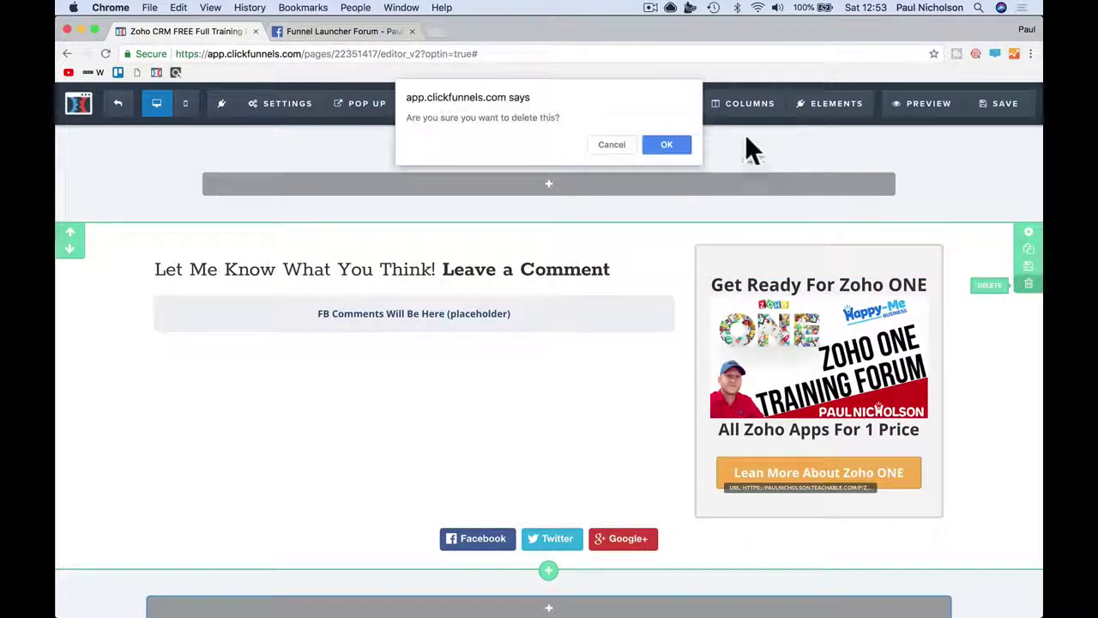
click(666, 145)
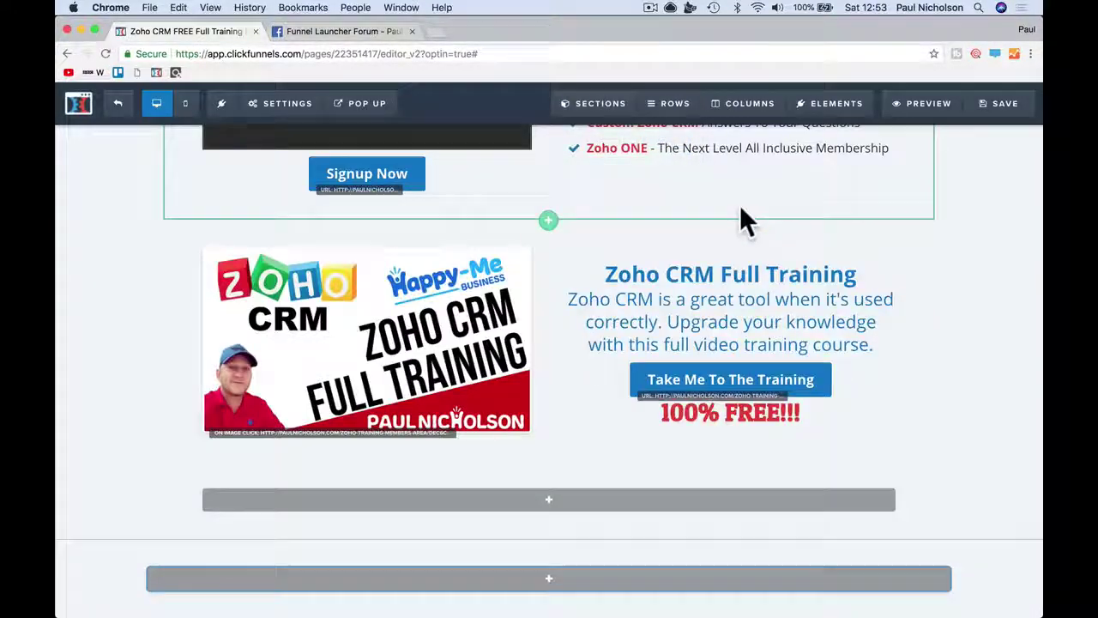
- Save, preview, and submit the opt-in form with an email and consent ticked to reach the Thanks Page
click(1002, 109)
click(922, 103)
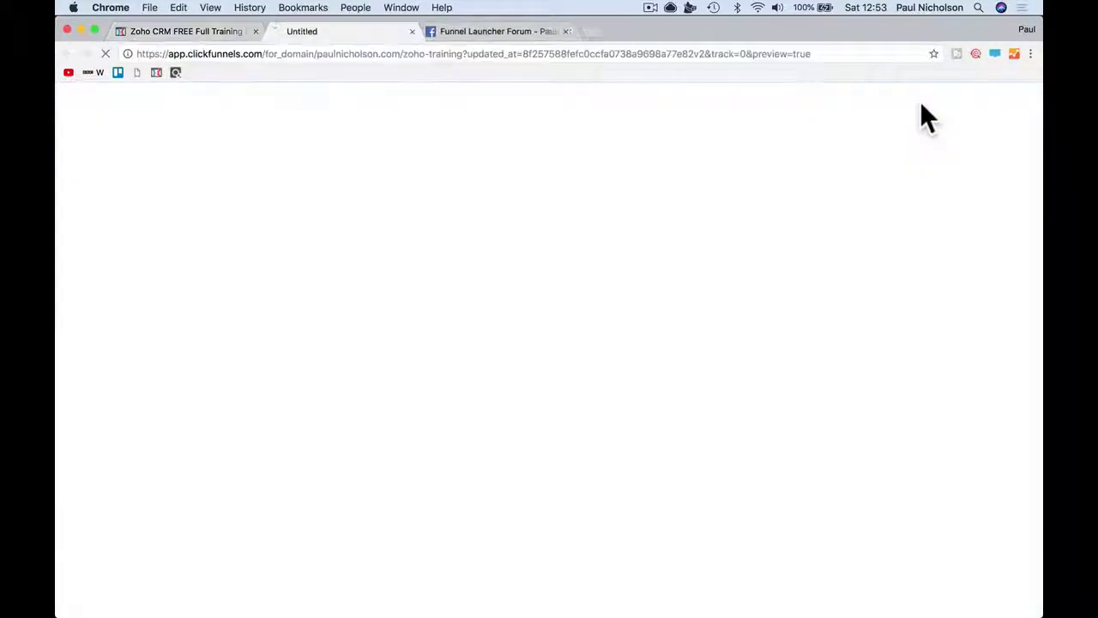
click(388, 330)
click(666, 302)
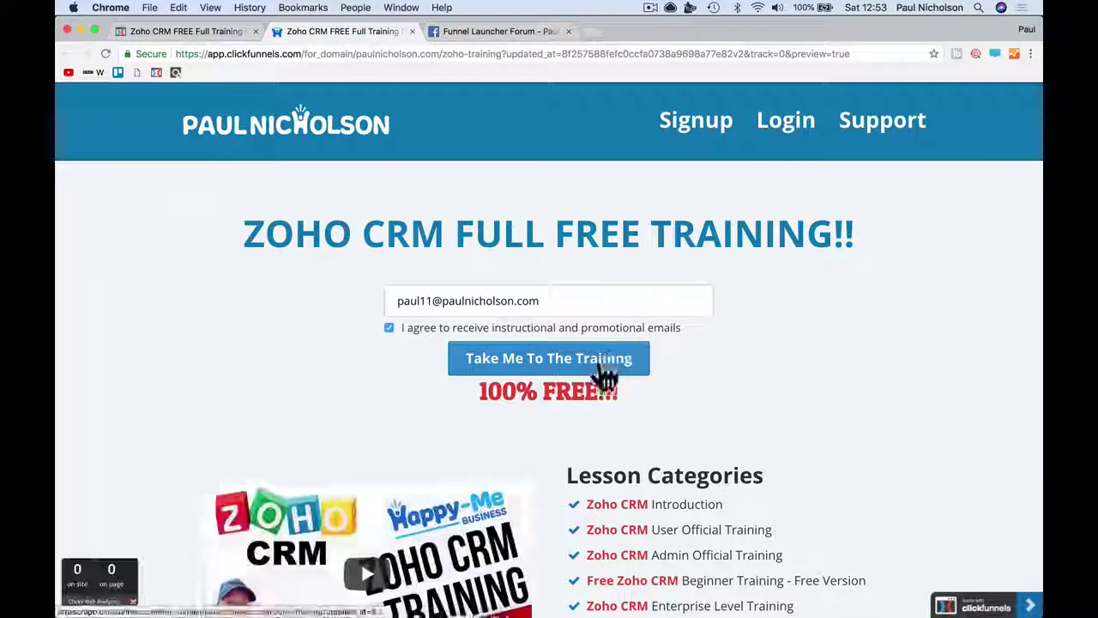
click(601, 361)
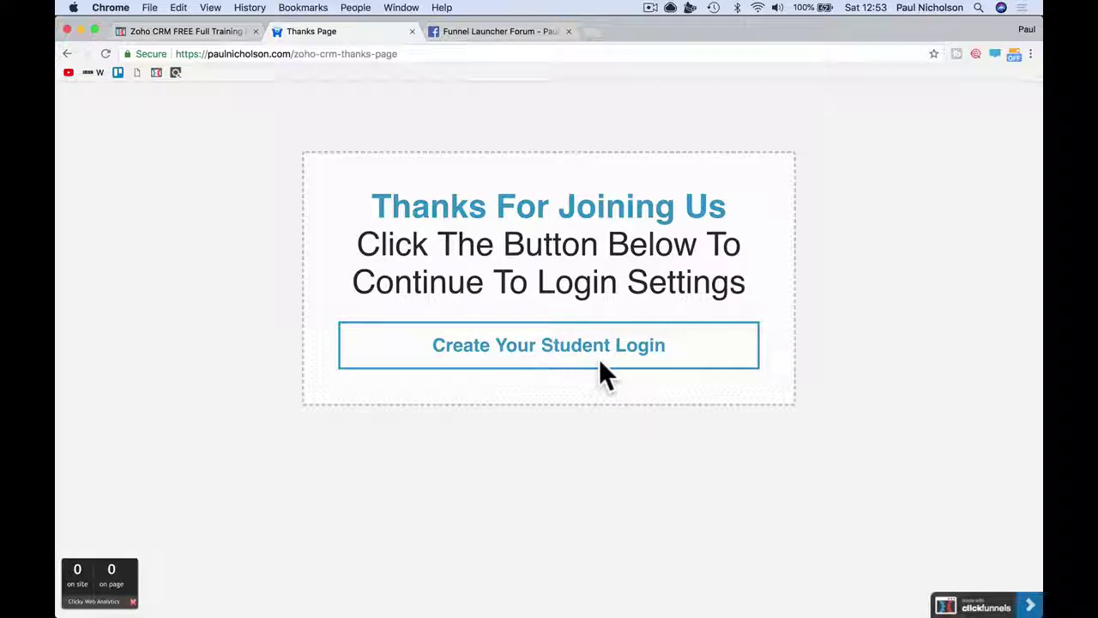
click(213, 37)
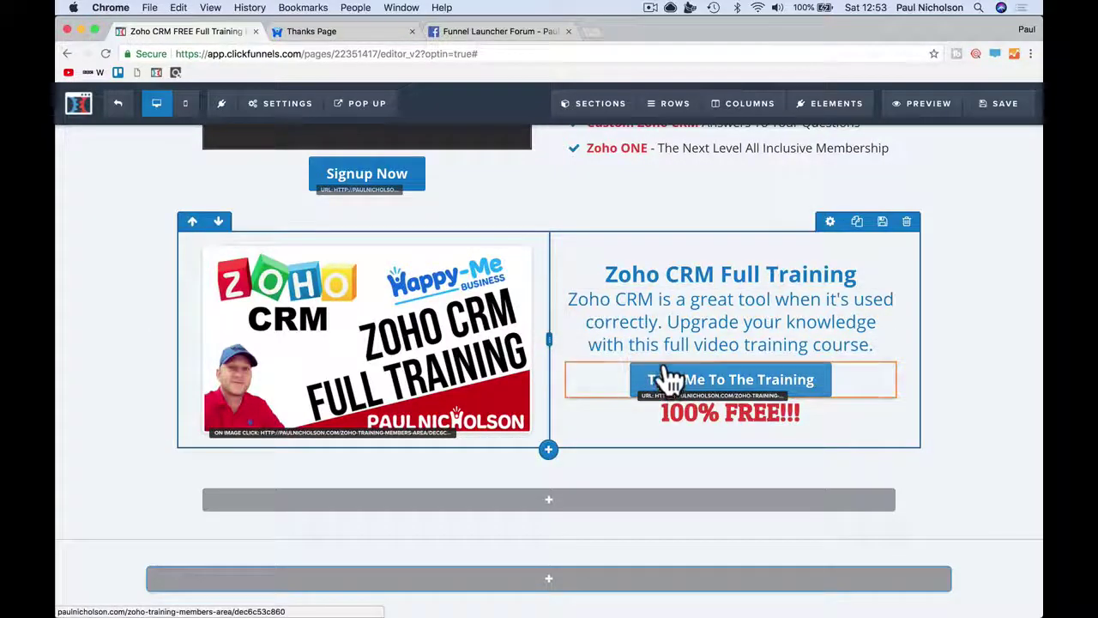
scroll(661, 380, up, 5)
scroll(668, 378, up, 2)
scroll(657, 387, down, 5)
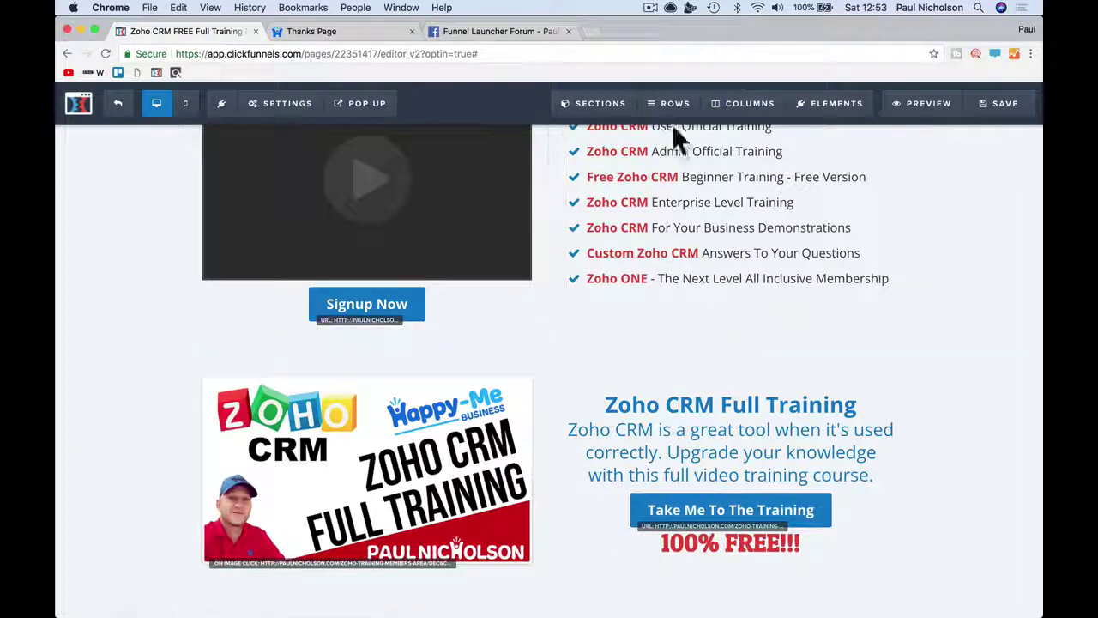
mouse_move(617, 115)
click(592, 161)
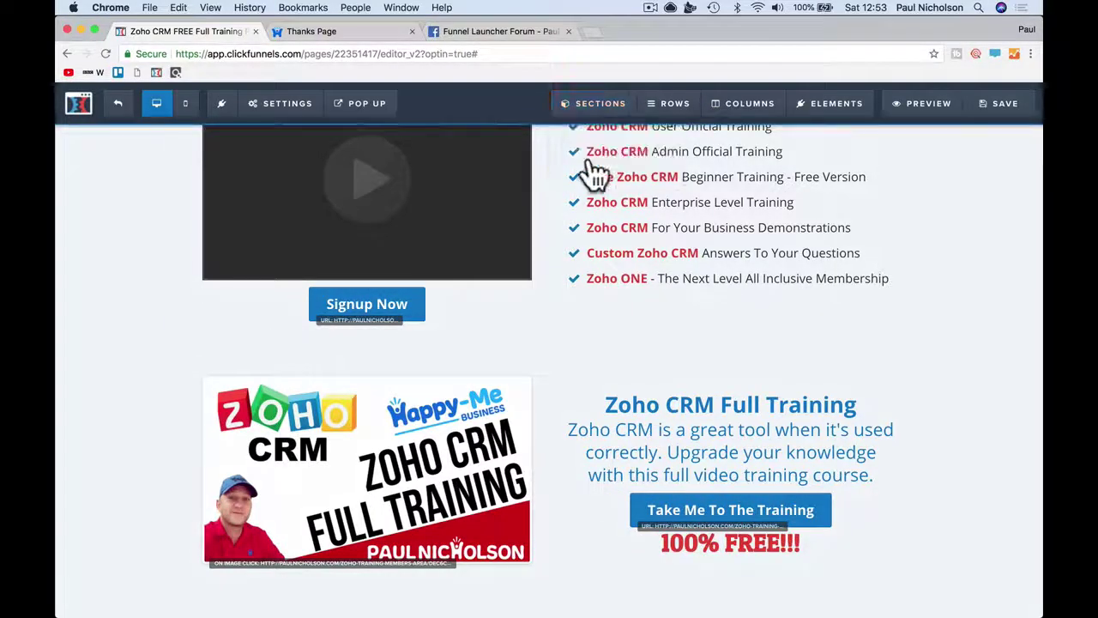
scroll(661, 230, down, 3)
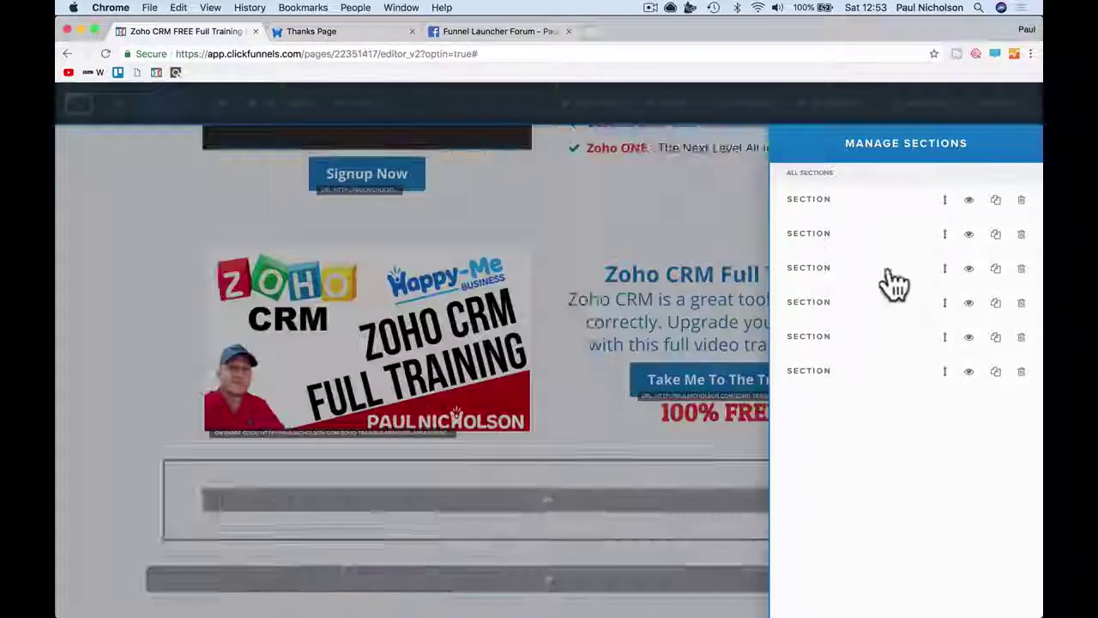
click(674, 227)
mouse_move(667, 105)
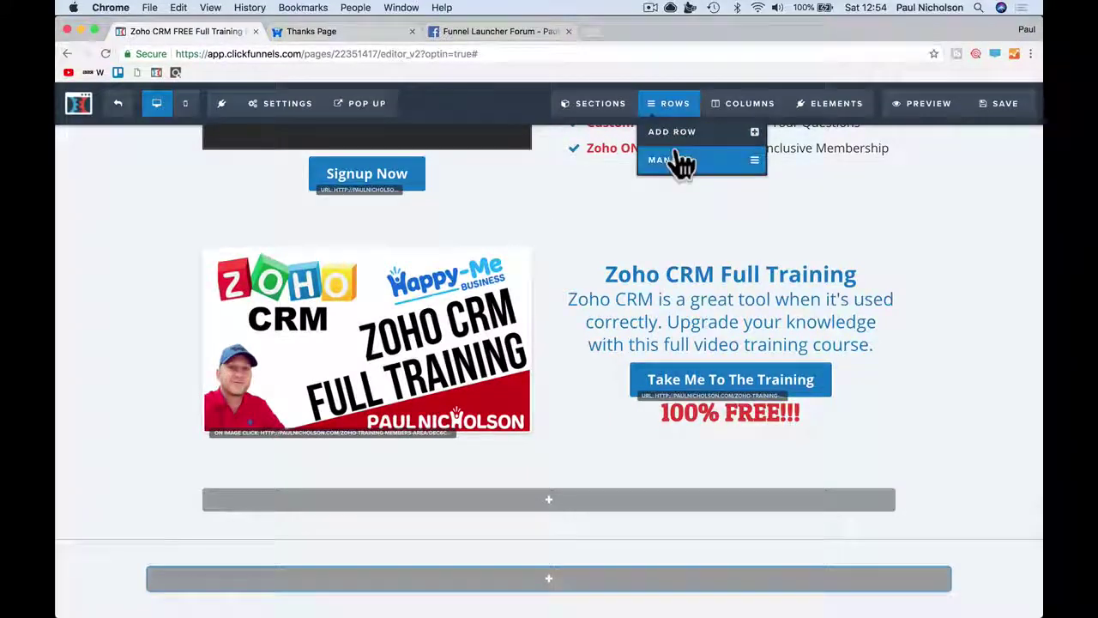
click(681, 164)
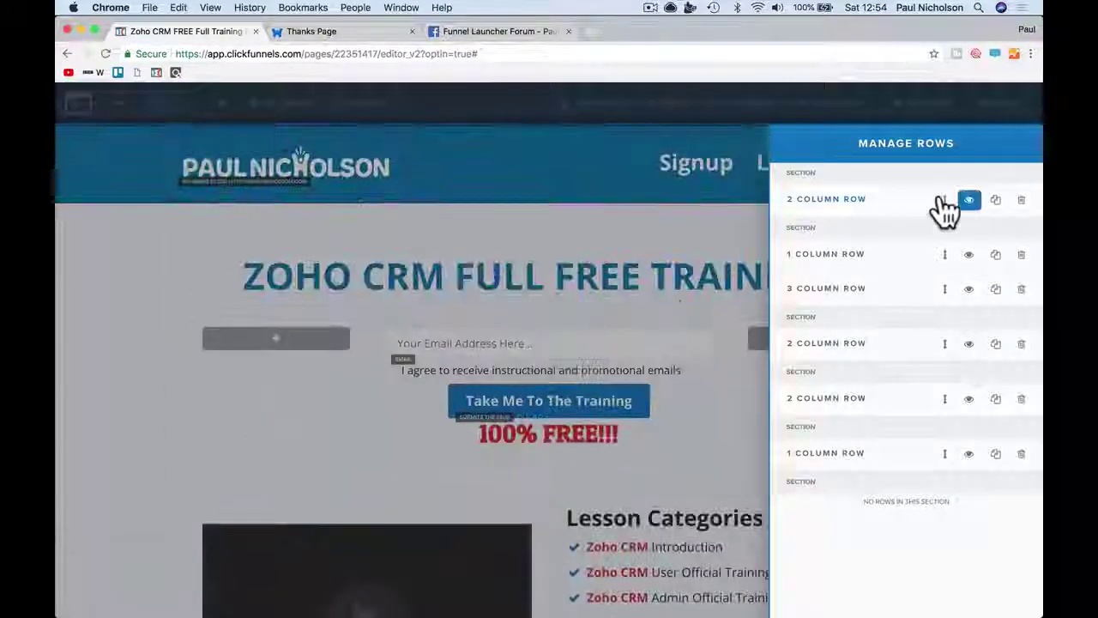
click(666, 108)
click(735, 127)
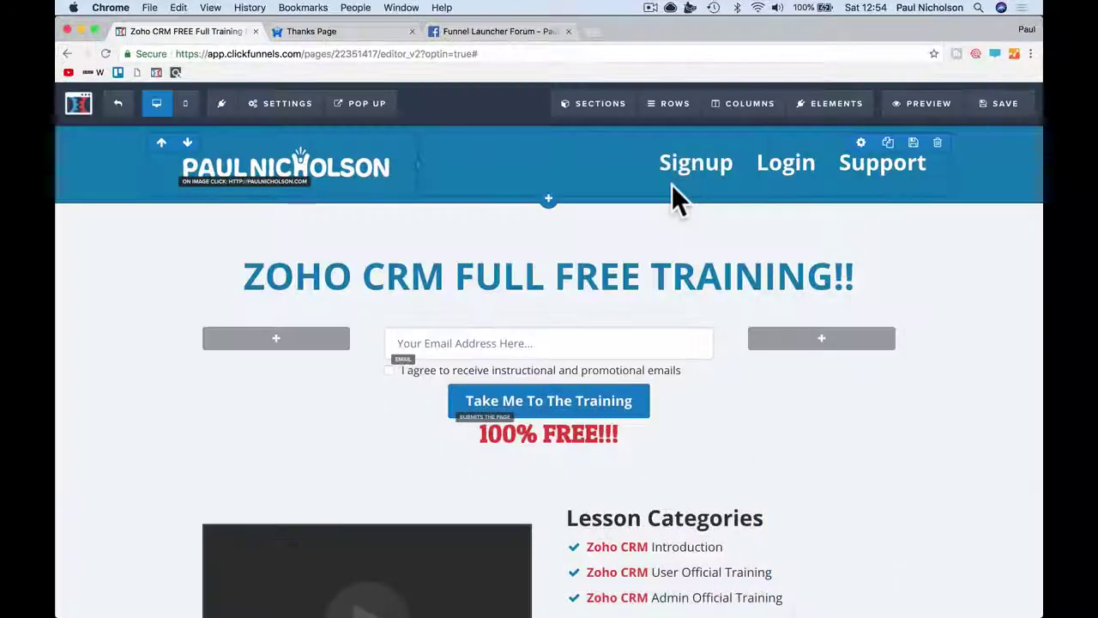
click(673, 190)
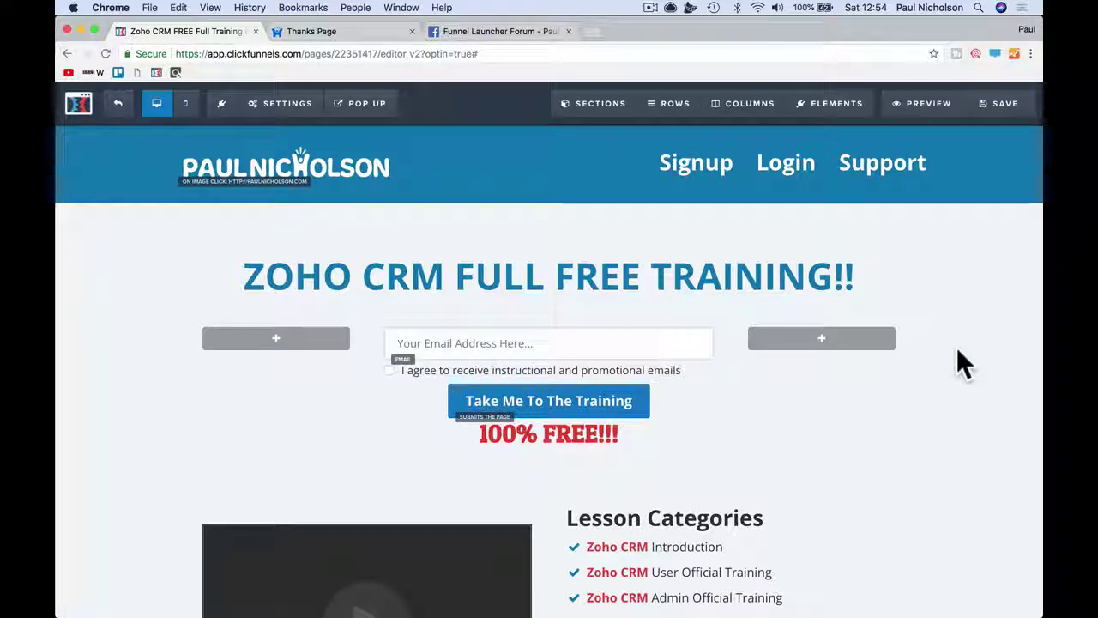
click(283, 103)
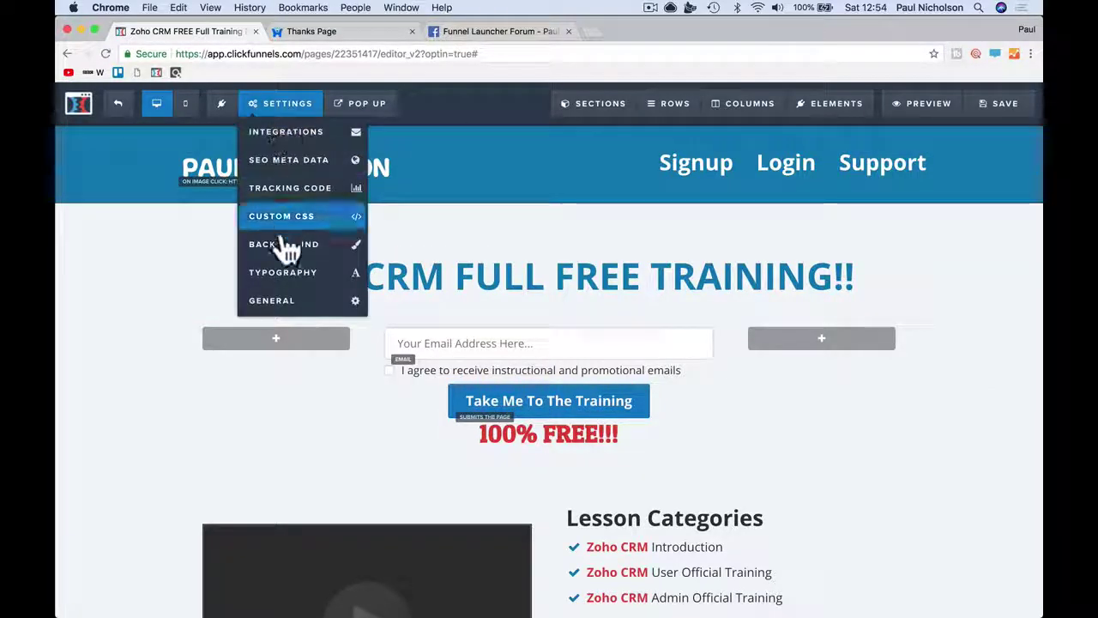
click(283, 302)
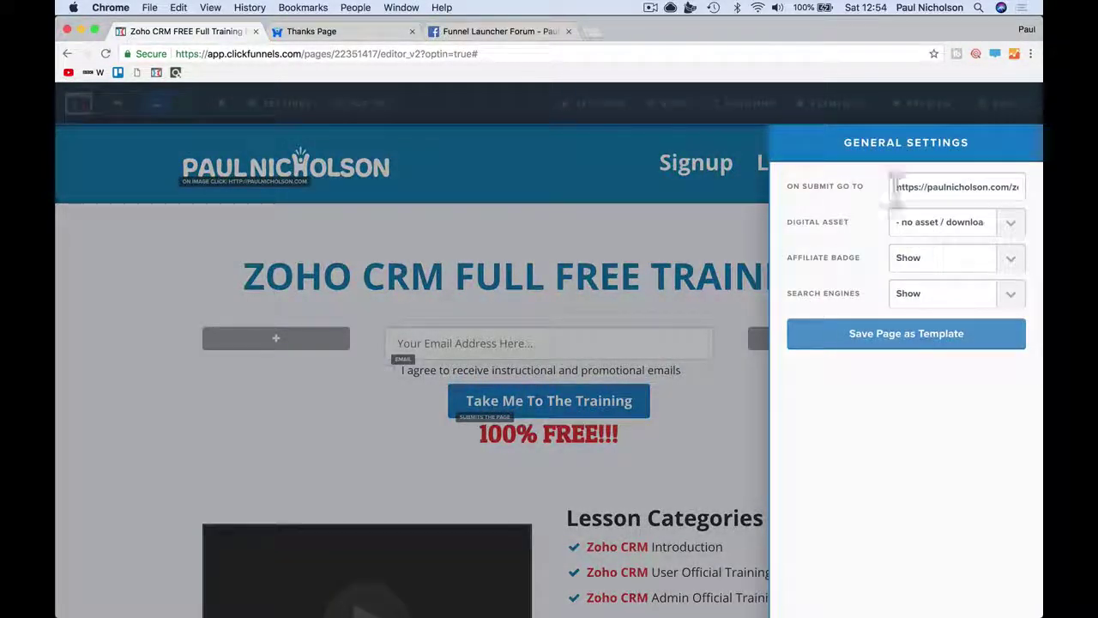
drag(895, 189, 1034, 187)
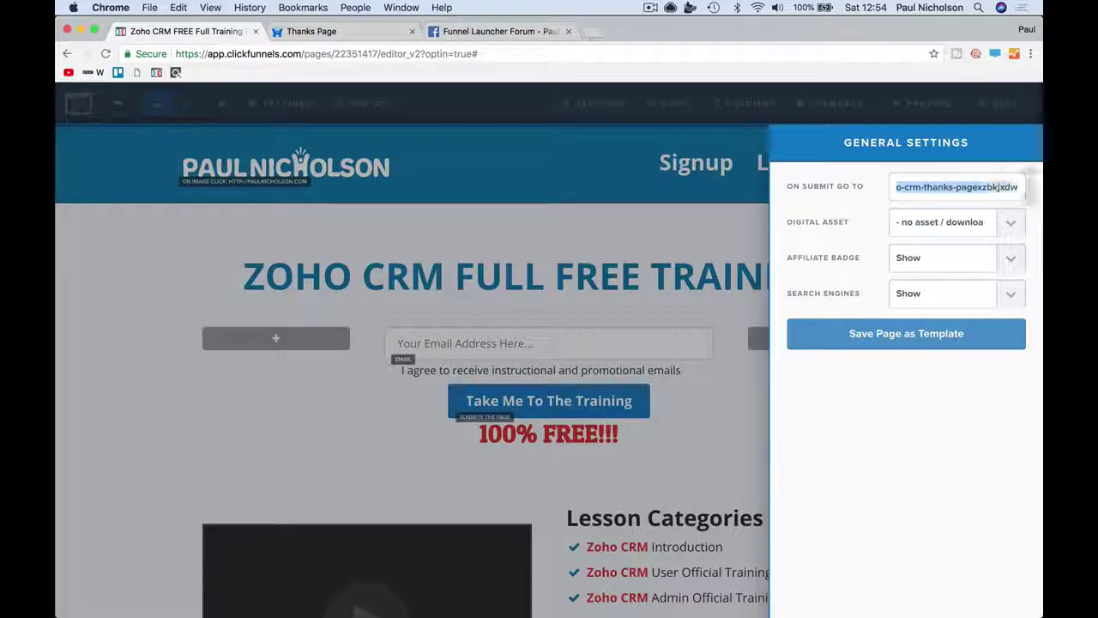
click(733, 240)
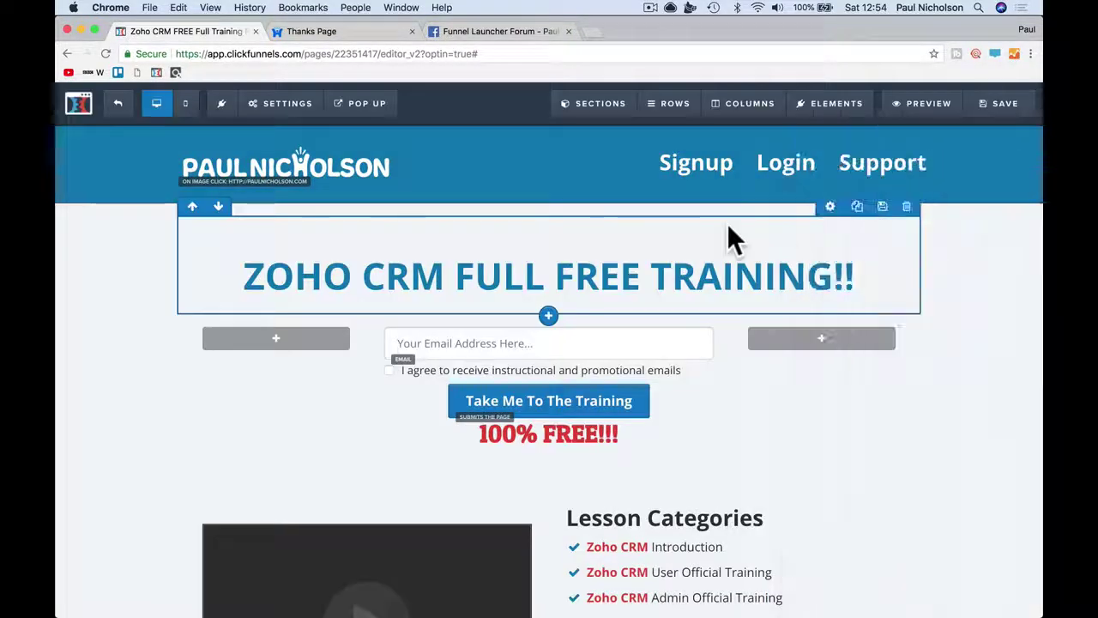